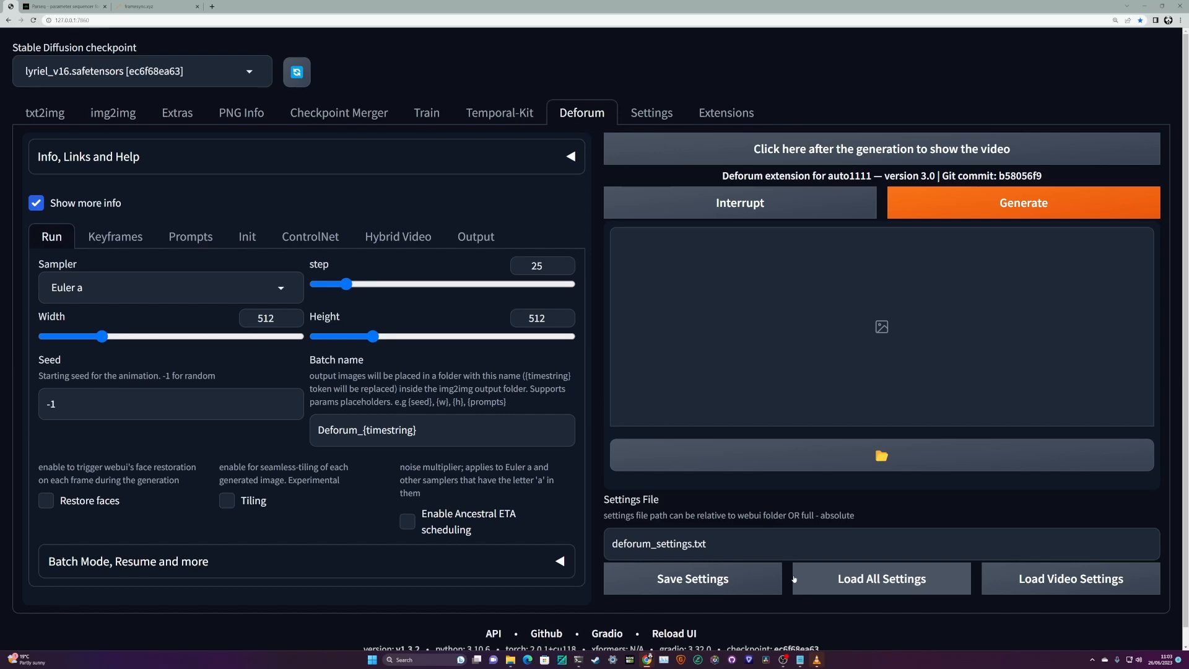
# Switch to VLC media player to view the source video girl_dancing_480x852_close.mp4, and close the player.
pyautogui.hotkey('alt', 'Tab')
pyautogui.hotkey('alt', 'Tab')
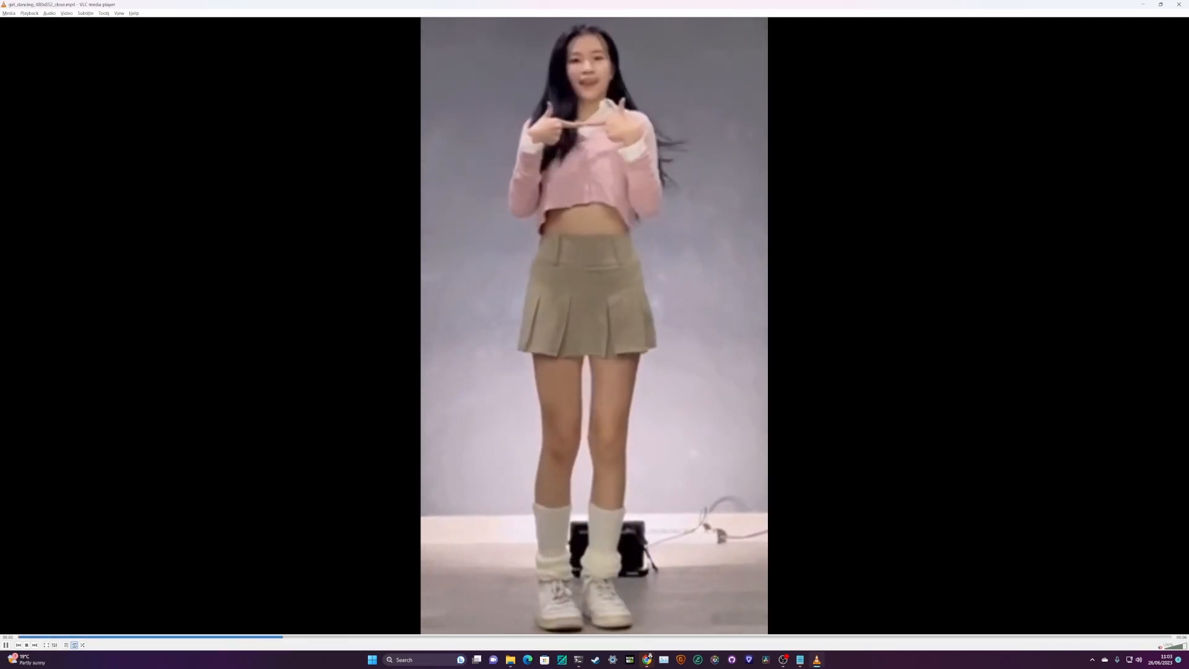
pyautogui.click(1179, 5)
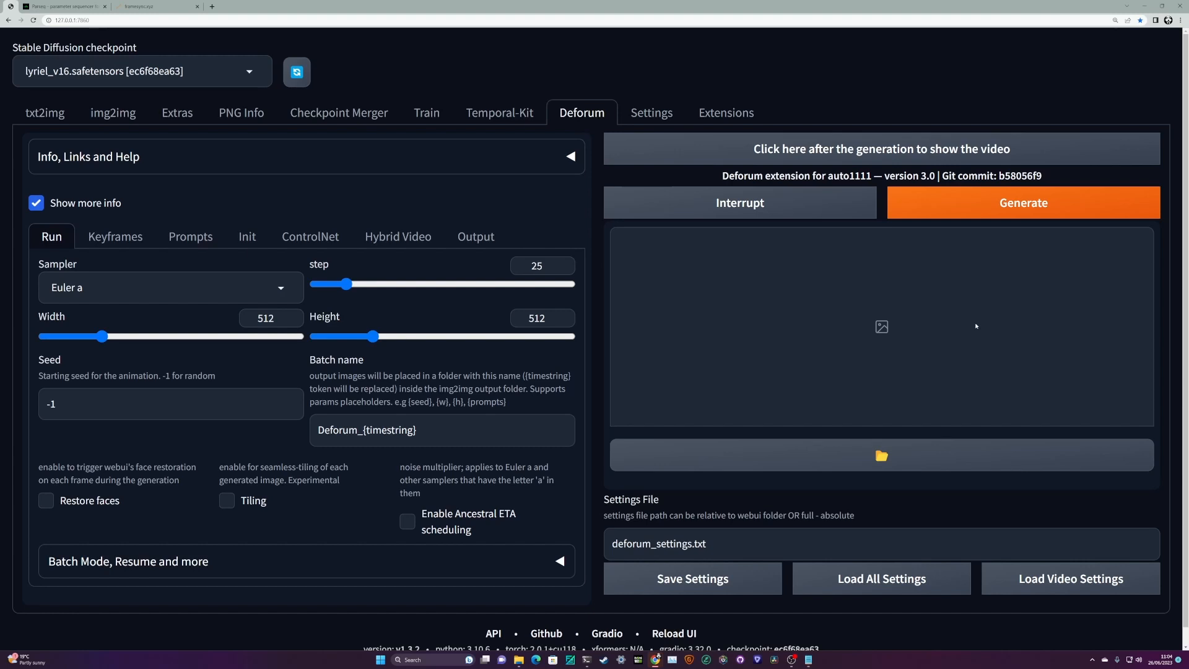
# Play girl_dancing_diffused.mp4 from the inputs folder in File Explorer and close the player.
pyautogui.hotkey('alt', 'Tab')
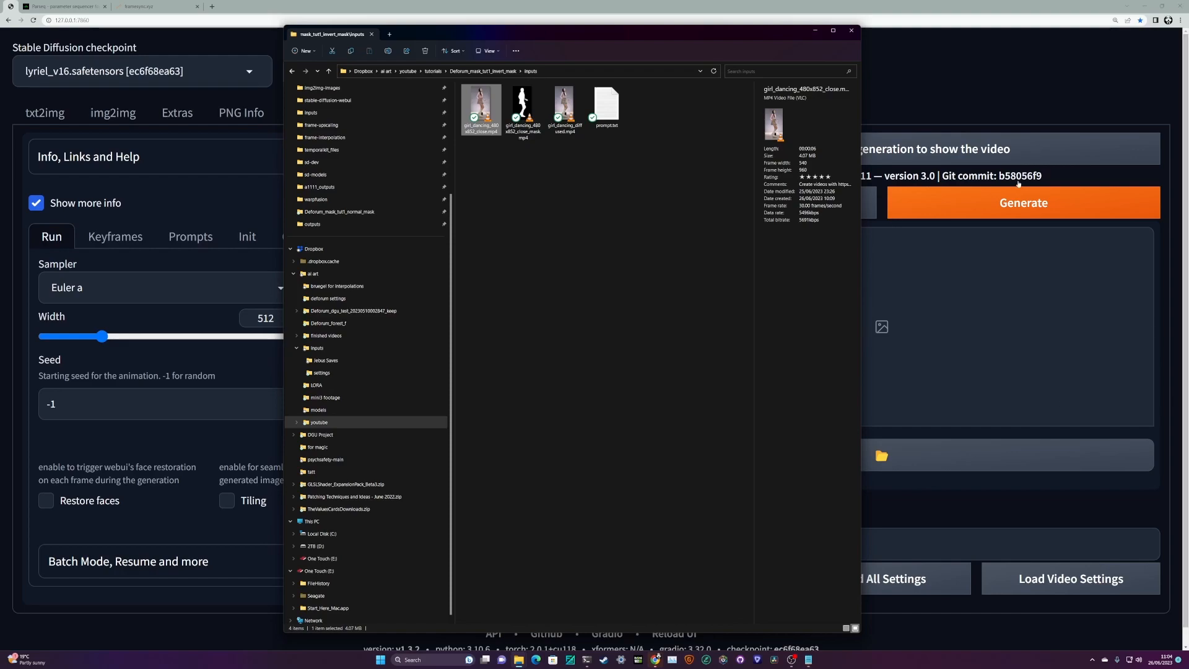
pyautogui.doubleClick(563, 107)
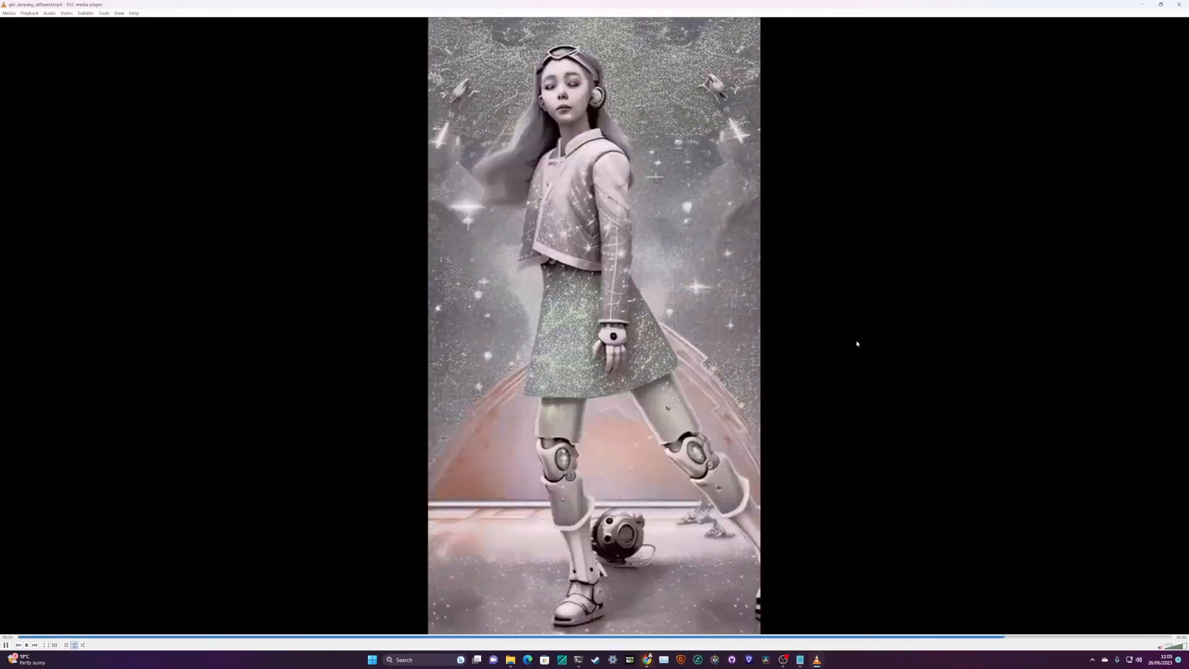
pyautogui.click(1179, 6)
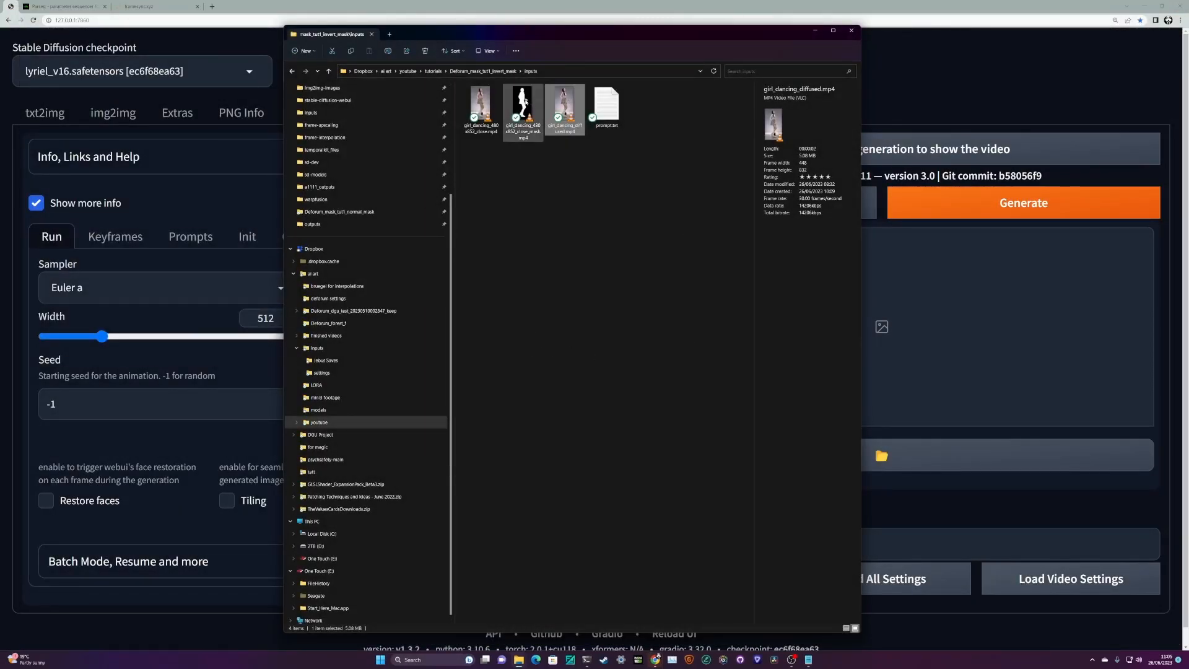
# Play the mask video girl_dancing_480x852_close_mask.mp4, close the player, and compare the diffused and mask files' details.
pyautogui.doubleClick(524, 103)
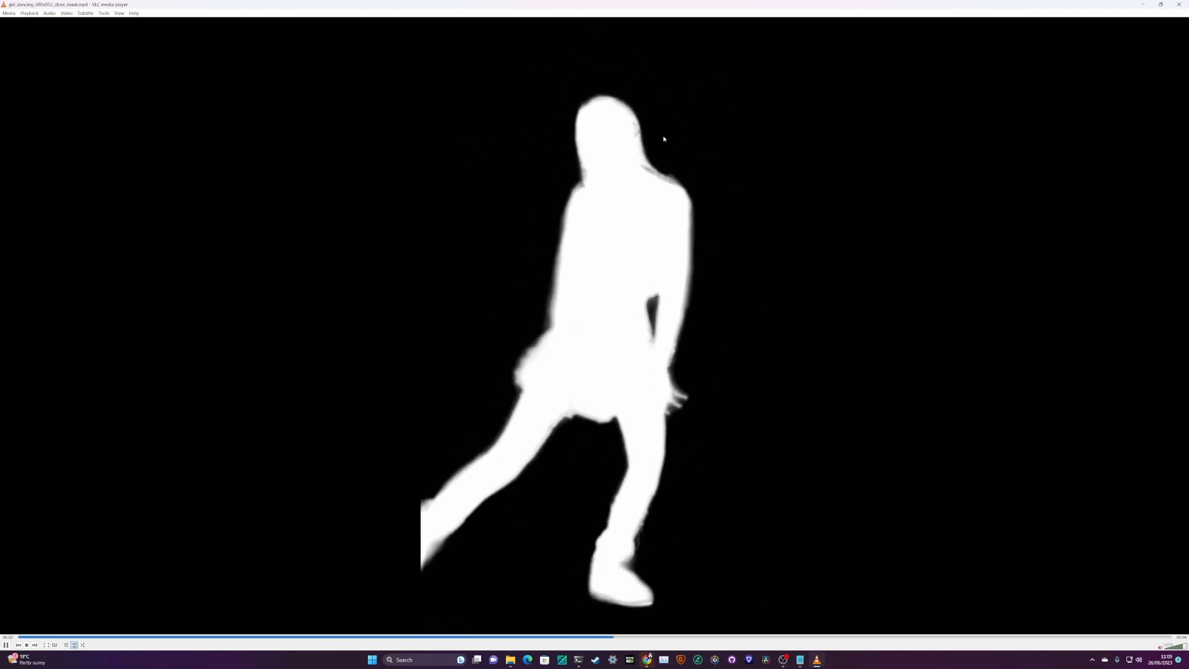
pyautogui.click(1179, 5)
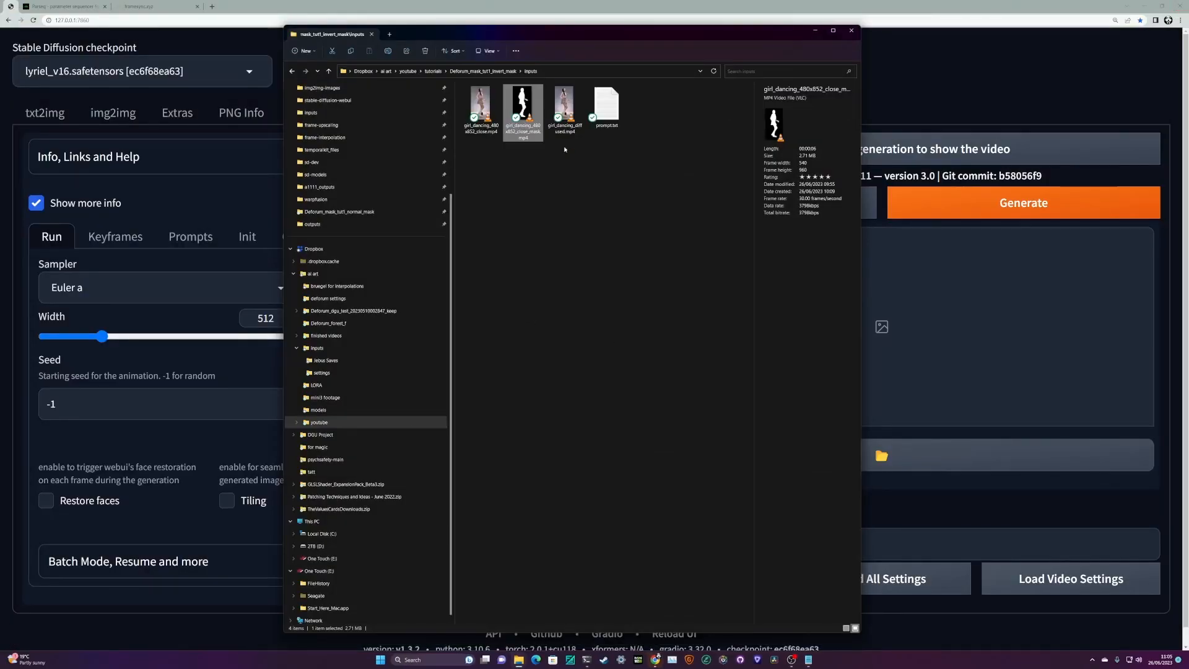
pyautogui.click(560, 102)
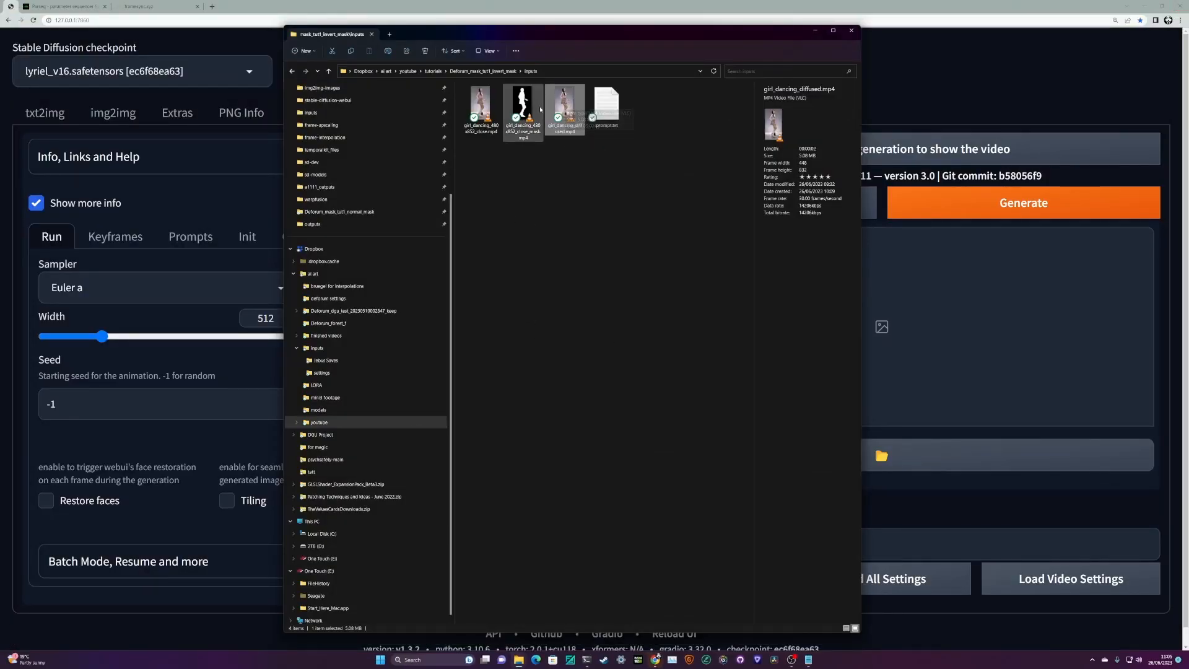
pyautogui.click(518, 106)
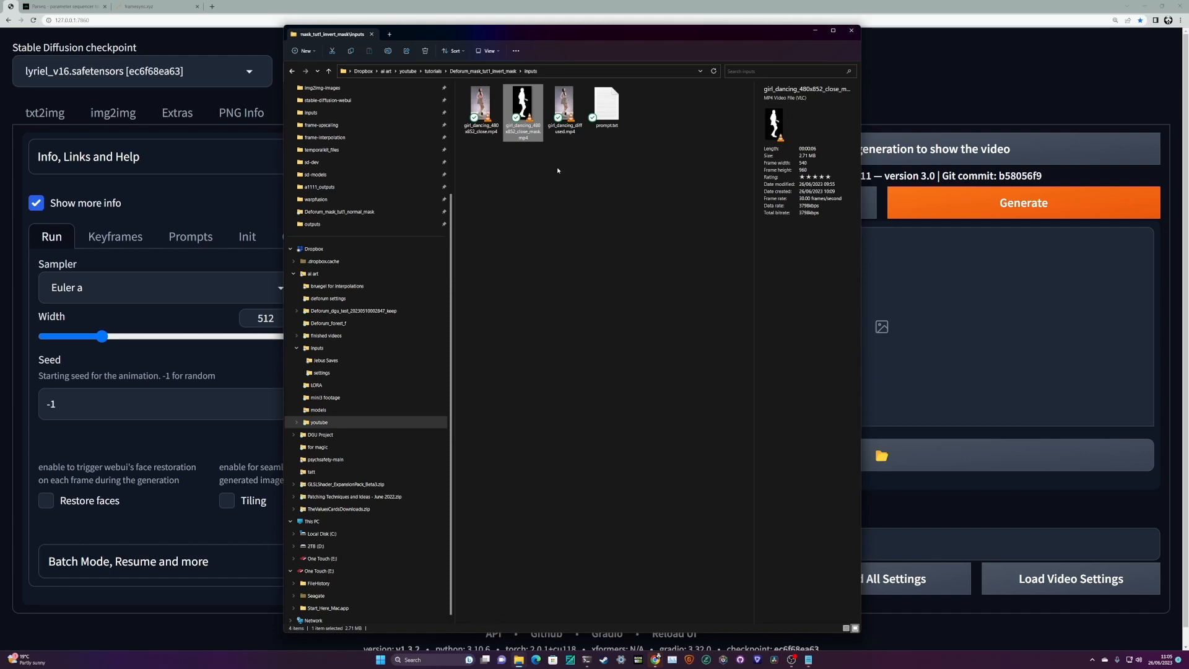
# Back in the Deforum web UI, set the sampling steps to 31 and the output size to 448 × 832.
pyautogui.hotkey('alt', 'Tab')
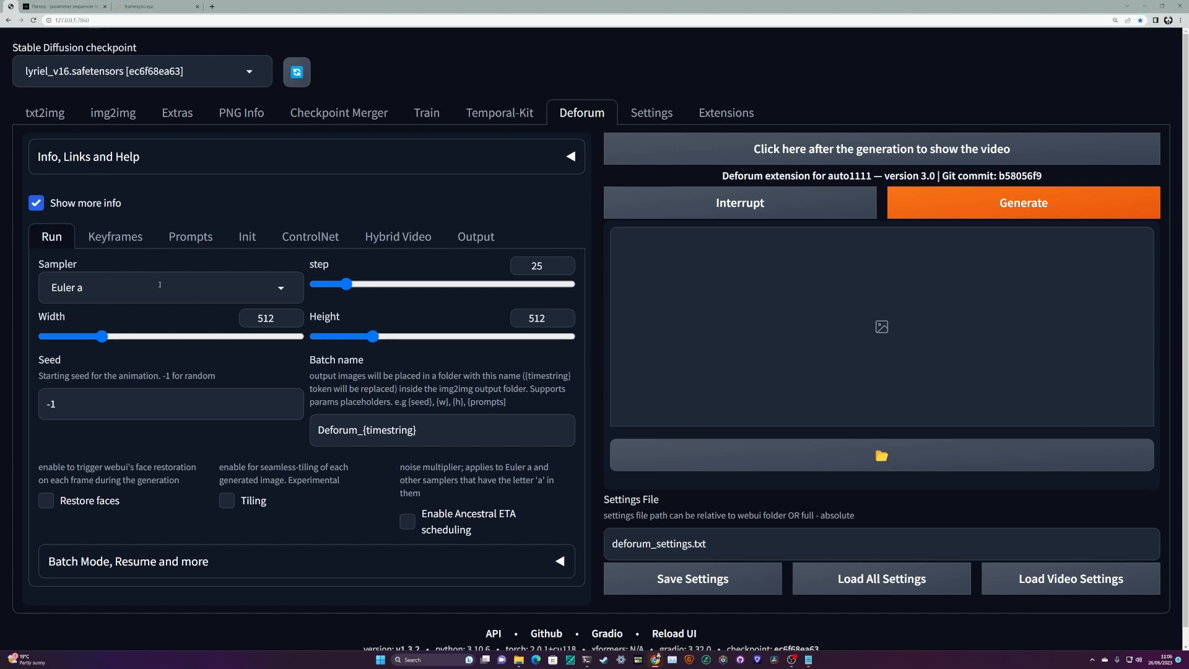
pyautogui.moveTo(346, 284); pyautogui.dragTo(354, 284)
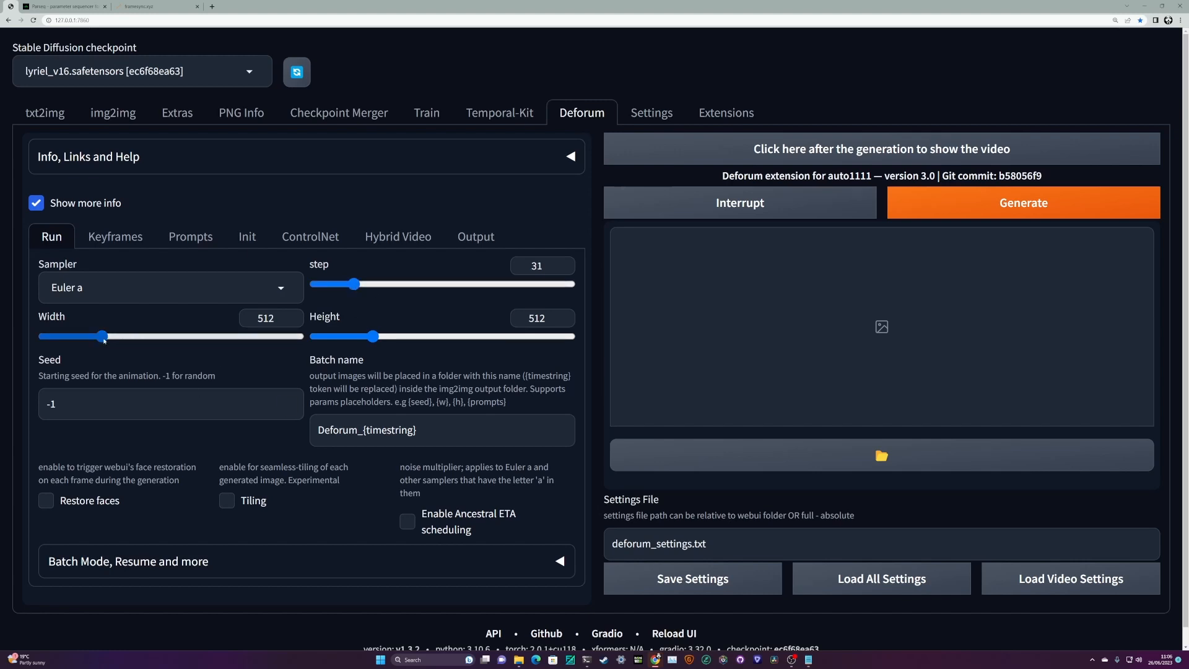
pyautogui.moveTo(103, 338); pyautogui.dragTo(94, 338)
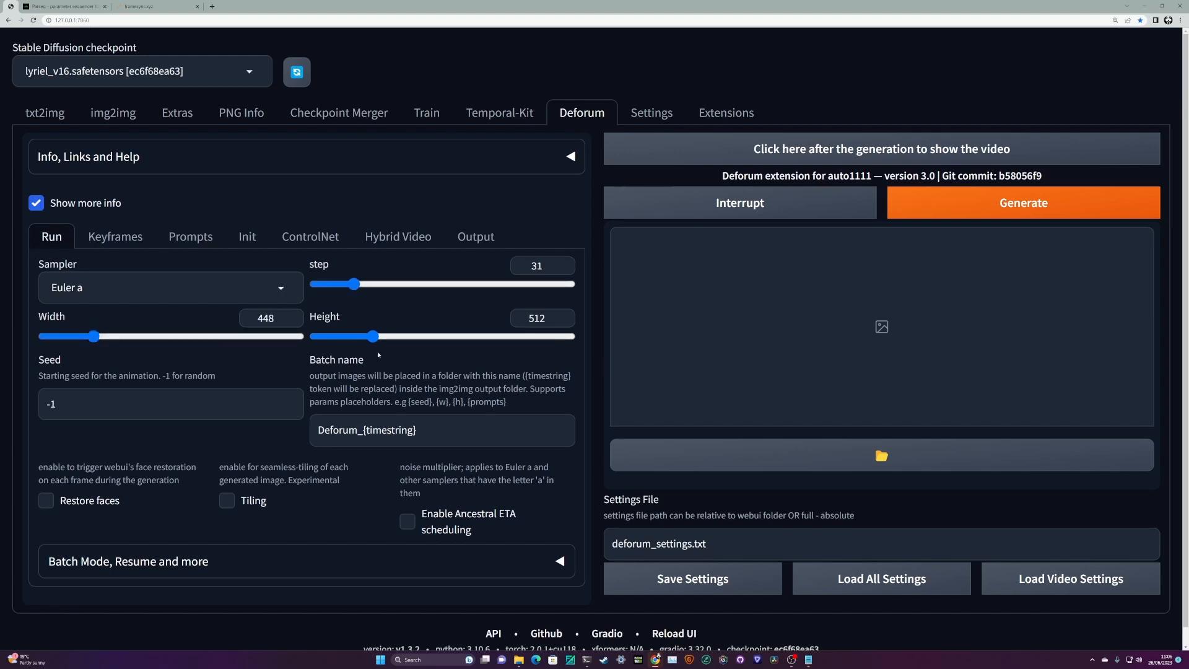
pyautogui.moveTo(372, 338); pyautogui.dragTo(417, 340)
# Extend the batch name with a first name followed by "_bg_" directly before the {timestring} token.
pyautogui.click(364, 430)
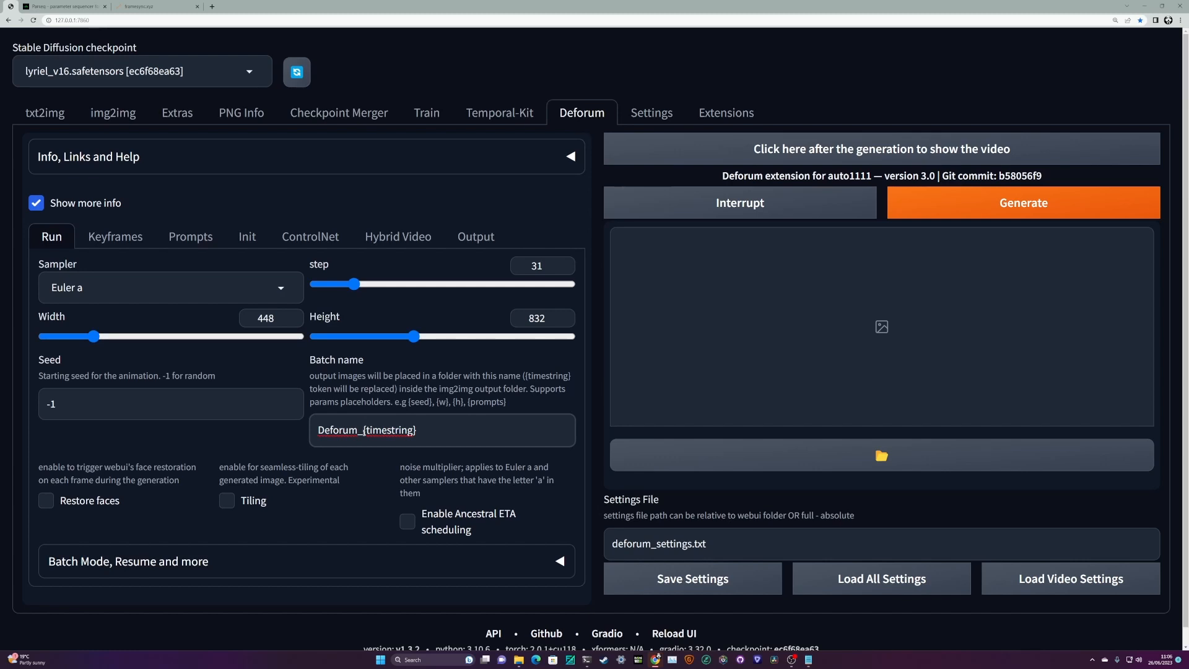
pyautogui.write('kevin_bg')
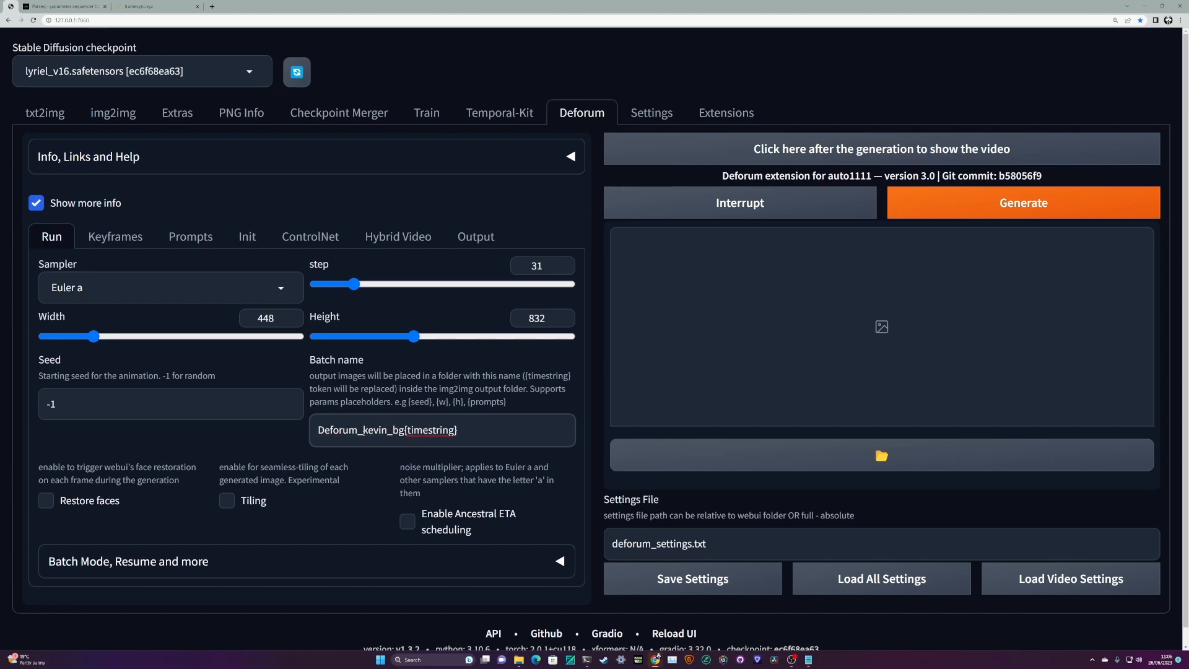
pyautogui.write('_')
# Set the keyframe cadence to 1 and reduce the motion zoom schedule to the static value 0: (1).
pyautogui.click(113, 240)
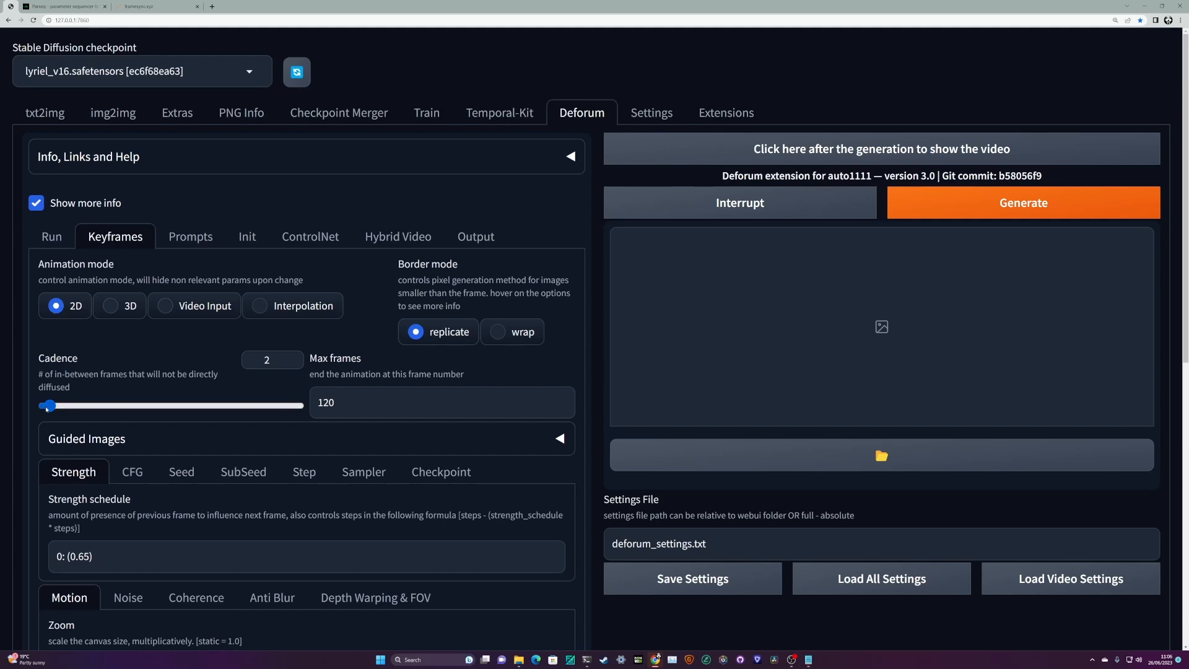
pyautogui.moveTo(46, 406); pyautogui.dragTo(33, 406)
pyautogui.scroll(-2, 176, 427)
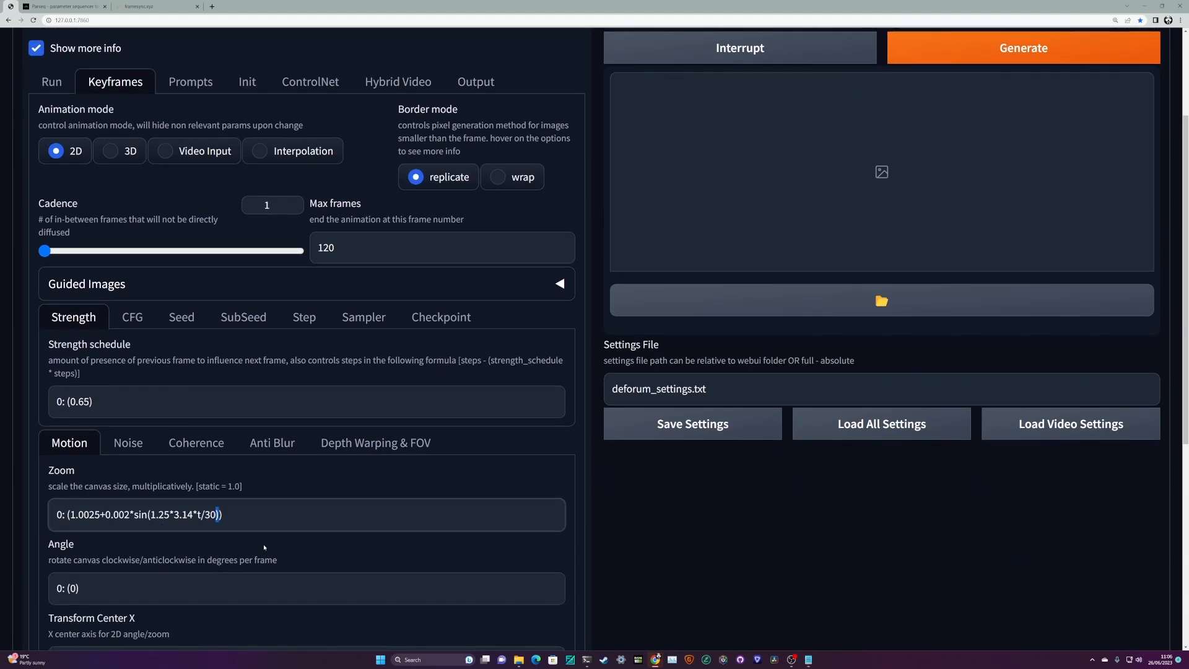
pyautogui.hotkey('shift', 'Left')
pyautogui.hotkey('shift', 'Left')
pyautogui.hotkey('shift', 'Left')
pyautogui.hotkey('shift', 'Left')
pyautogui.hotkey('shift', 'Left')
pyautogui.hotkey('shift', 'Left')
pyautogui.hotkey('shift', 'Left')
pyautogui.hotkey('shift', 'Left')
pyautogui.hotkey('shift', 'Left')
pyautogui.hotkey('shift', 'Left')
pyautogui.hotkey('shift', 'Left')
pyautogui.hotkey('shift', 'Left')
pyautogui.hotkey('shift', 'Left')
pyautogui.hotkey('shift', 'Left')
pyautogui.hotkey('shift', 'Left')
pyautogui.hotkey('shift', 'Left')
pyautogui.hotkey('shift', 'Left')
pyautogui.hotkey('shift', 'Left')
pyautogui.hotkey('shift', 'Left')
pyautogui.hotkey('shift', 'Left')
pyautogui.hotkey('shift', 'Left')
pyautogui.hotkey('shift', 'Left')
pyautogui.hotkey('shift', 'Left')
pyautogui.hotkey('shift', 'Left')
pyautogui.hotkey('shift', 'Left')
pyautogui.hotkey('shift', 'Left')
pyautogui.hotkey('shift', 'Left')
pyautogui.hotkey('shift', 'Left')
pyautogui.hotkey('shift', 'Left')
pyautogui.hotkey('shift', 'Left')
pyautogui.hotkey('shift', 'Left')
pyautogui.hotkey('shift', 'Left')
pyautogui.hotkey('shift', 'Left')
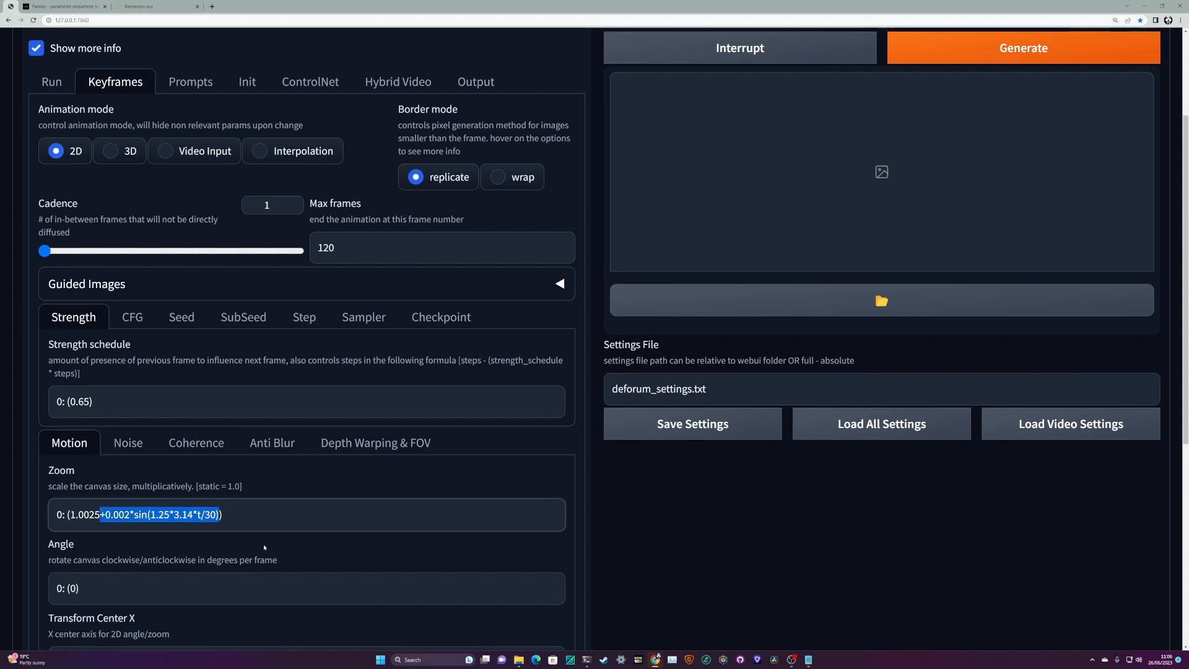
pyautogui.hotkey('shift', 'Right')
pyautogui.hotkey('shift', 'Right')
pyautogui.press('BackSpace')
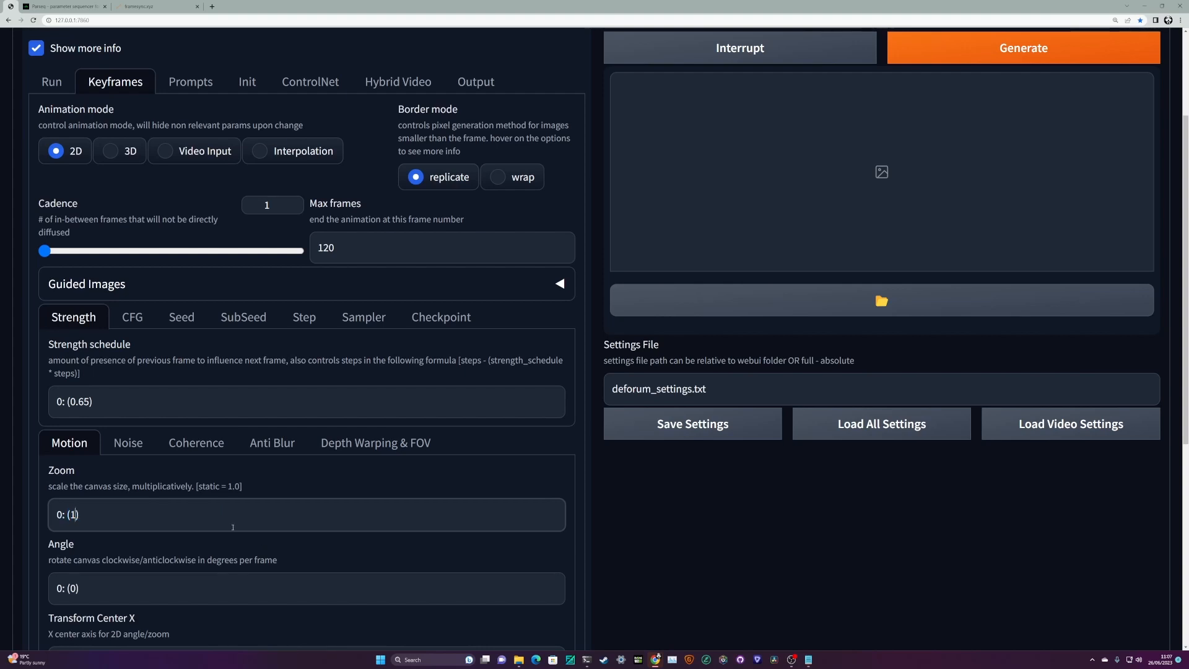
pyautogui.click(128, 442)
pyautogui.scroll(-2, 194, 404)
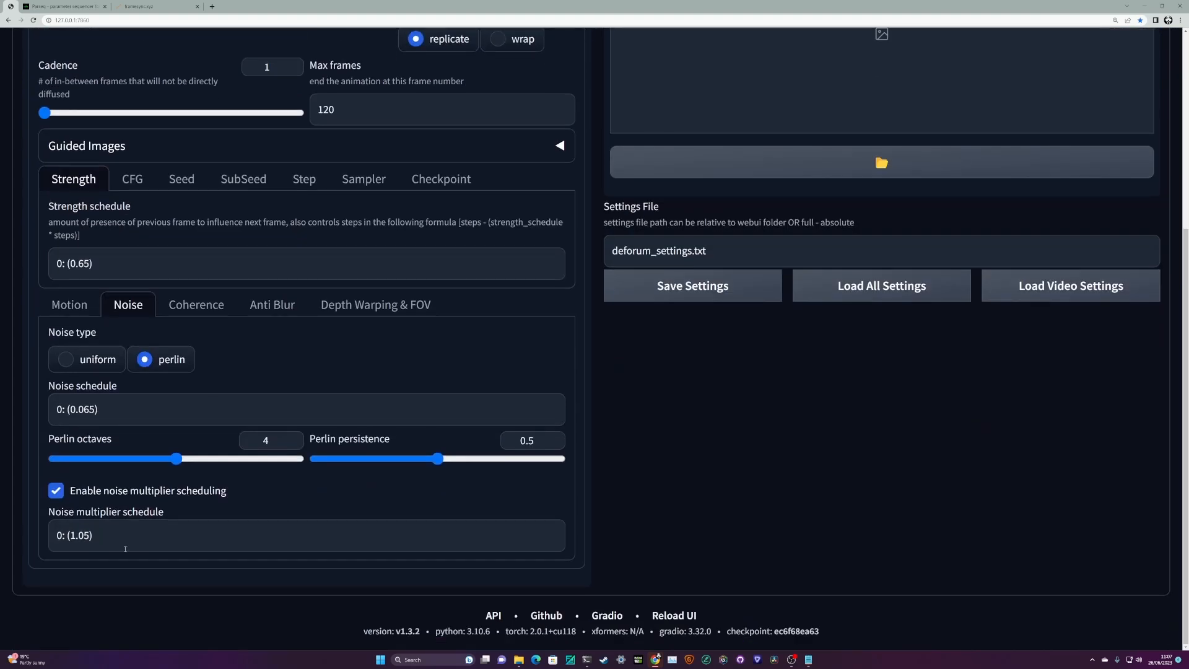
pyautogui.scroll(1, 194, 403)
pyautogui.click(195, 381)
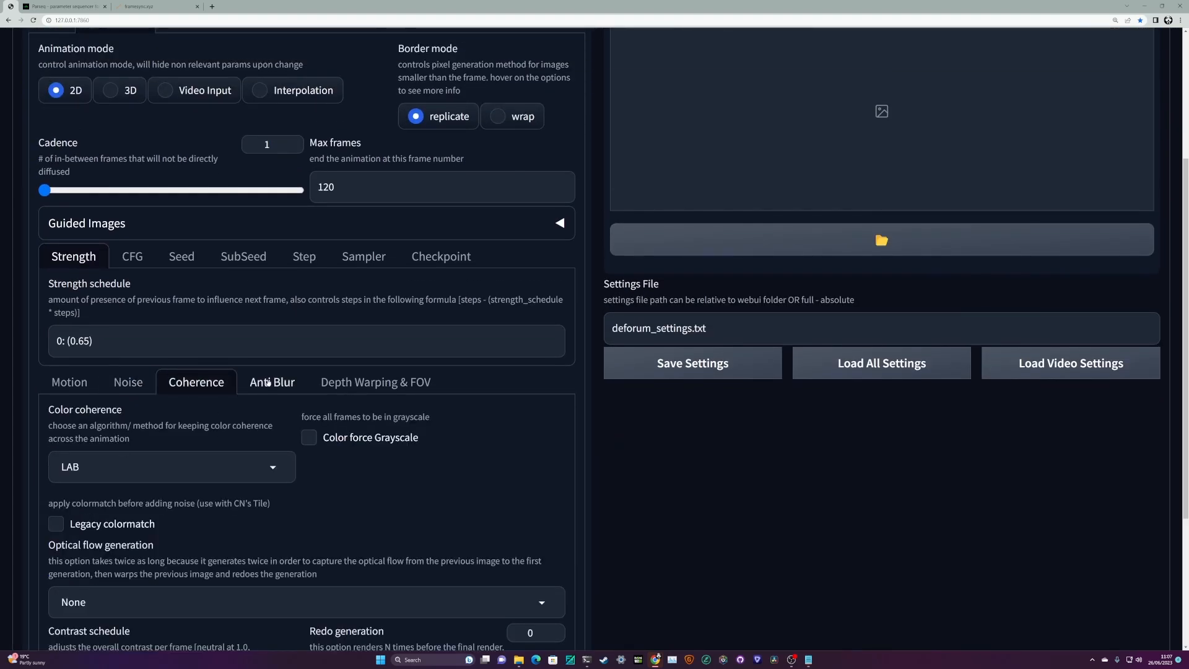
pyautogui.click(70, 383)
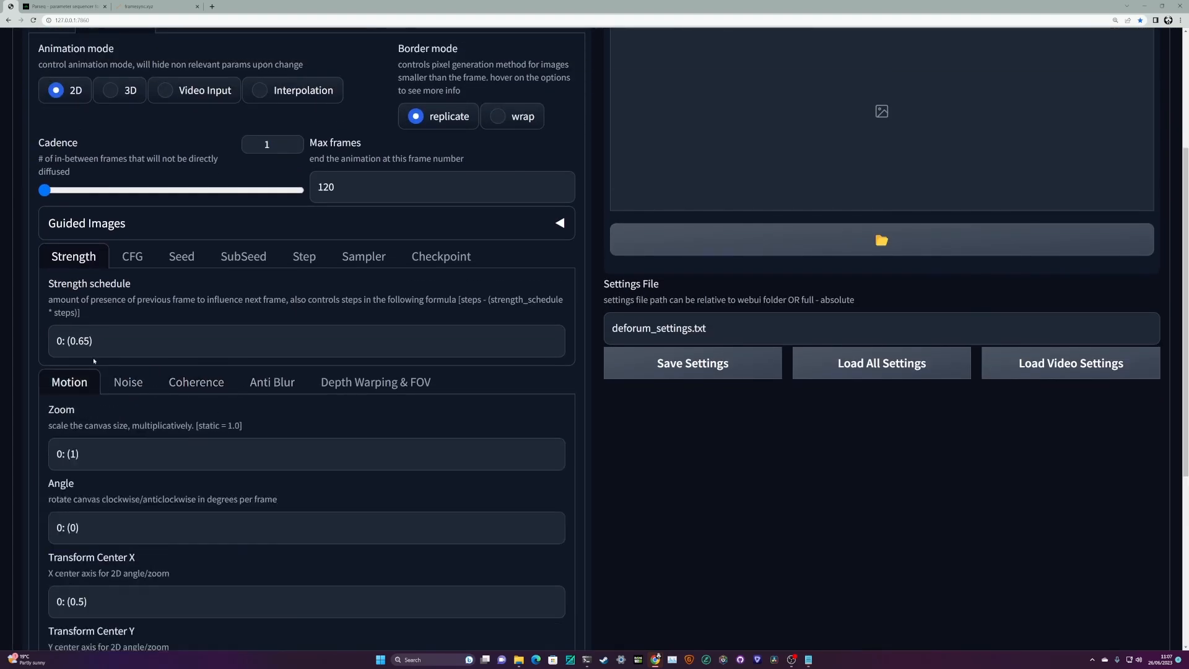
# Set the keyframe strength schedule to 0: (0.75).
pyautogui.click(85, 341)
pyautogui.press('BackSpace')
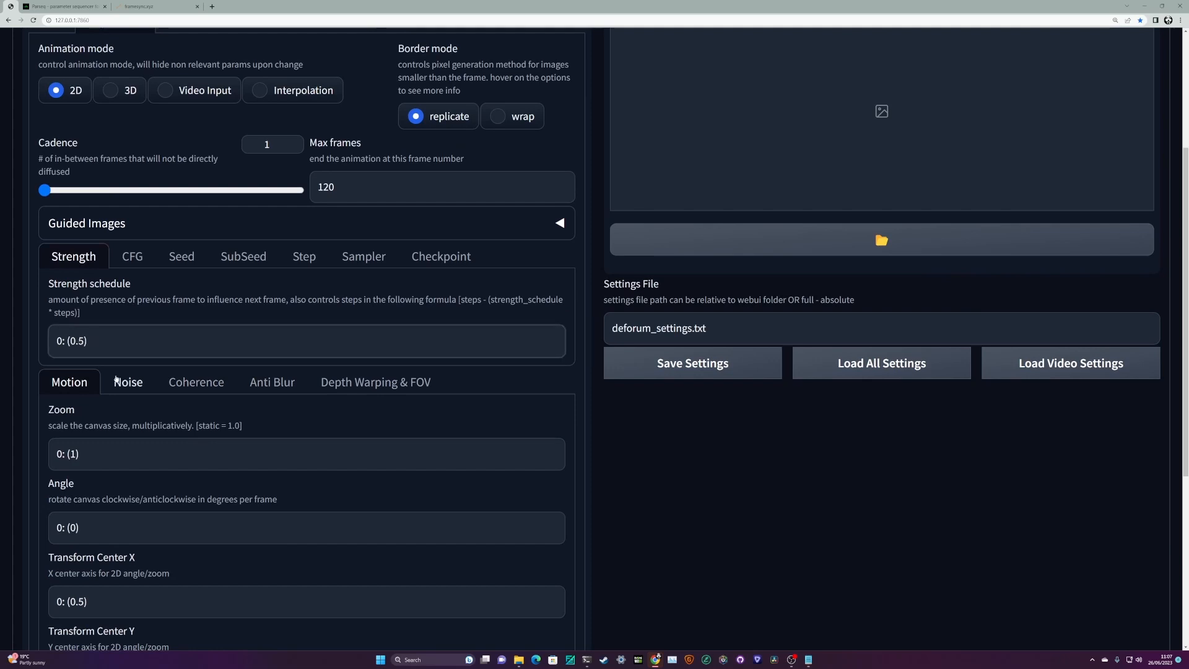
pyautogui.write('7')
# Check the CFG scale schedule and set the seed behavior to ladder.
pyautogui.click(133, 260)
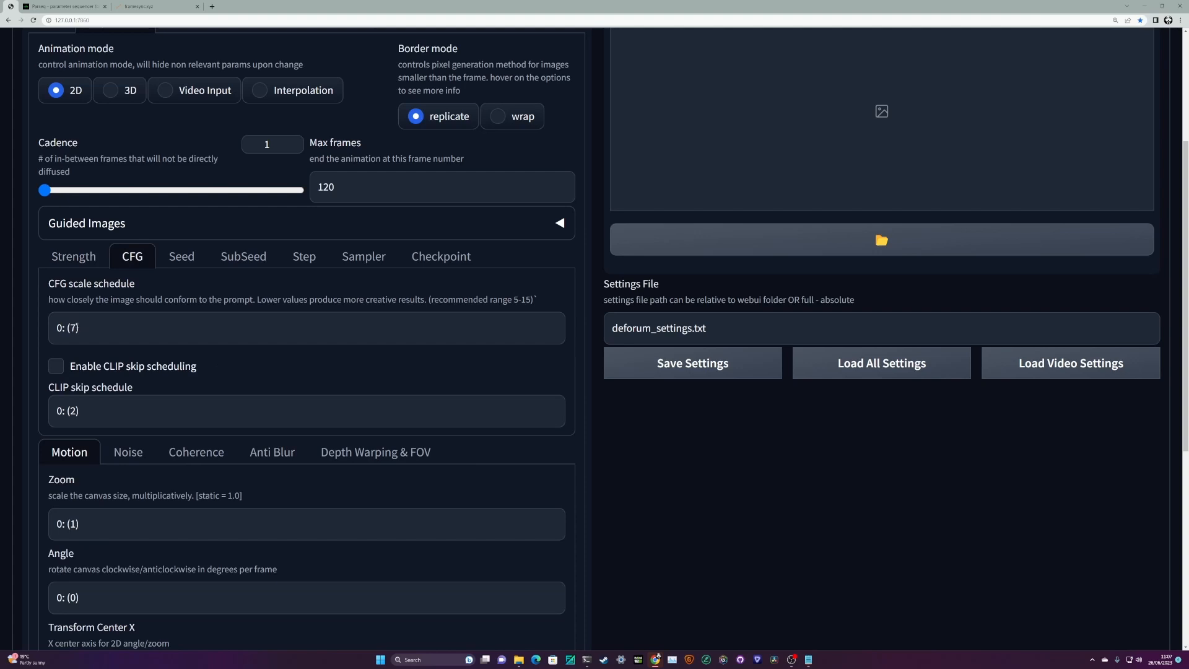
pyautogui.click(77, 327)
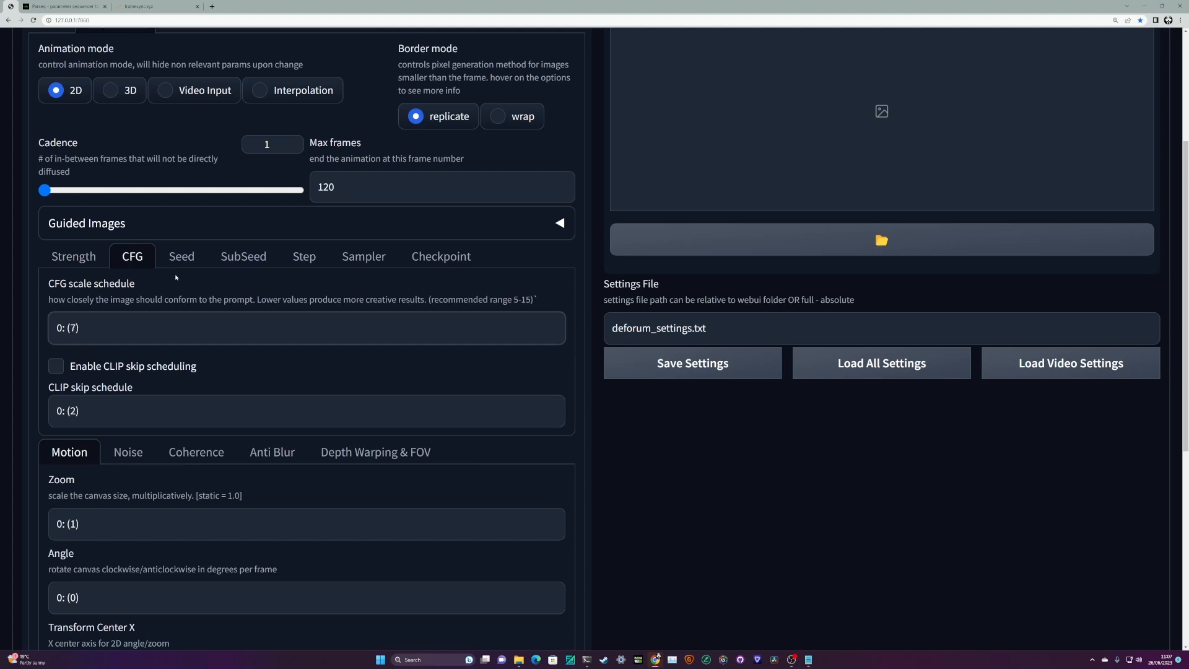
pyautogui.click(180, 257)
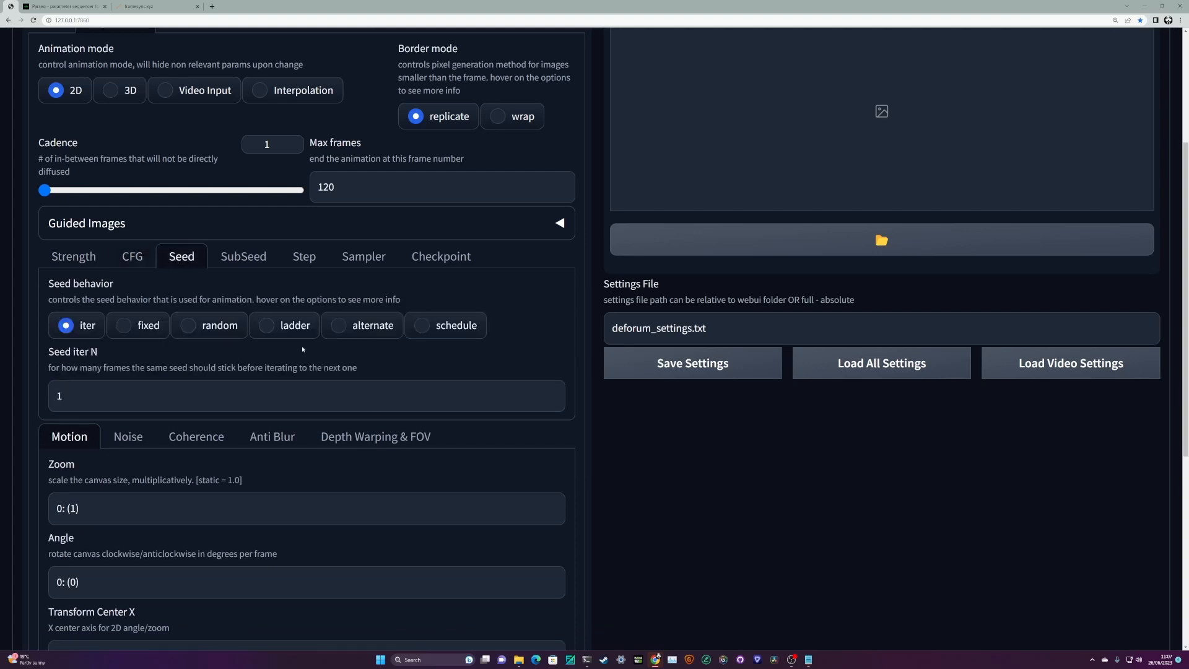
pyautogui.click(291, 326)
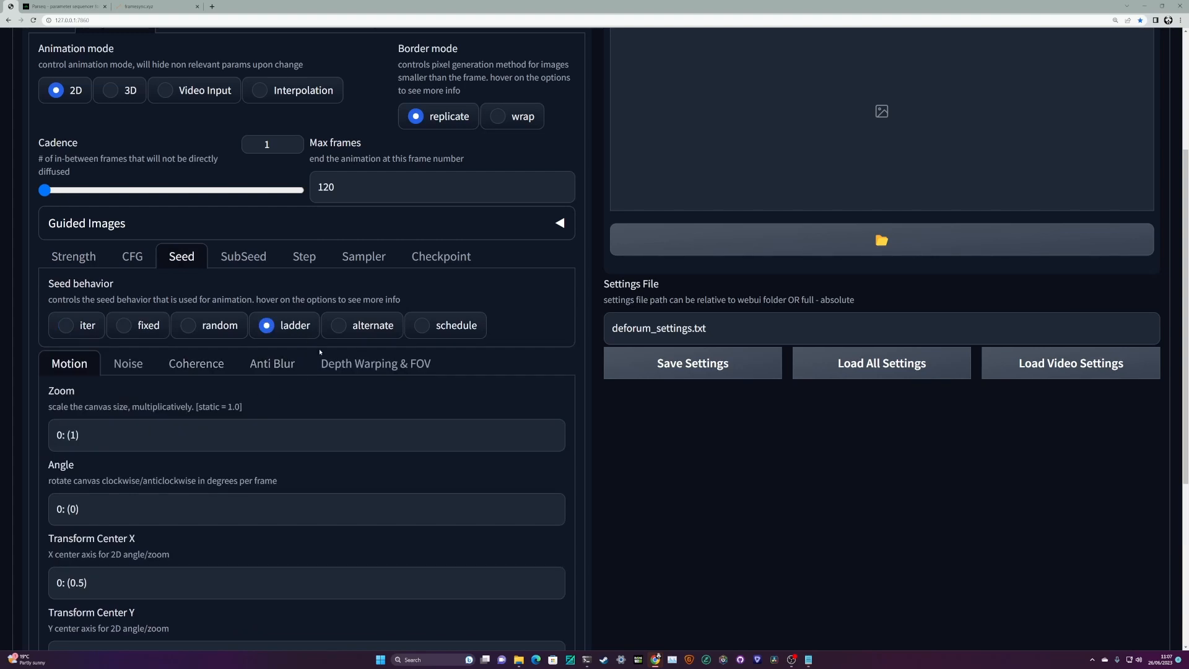
pyautogui.click(58, 260)
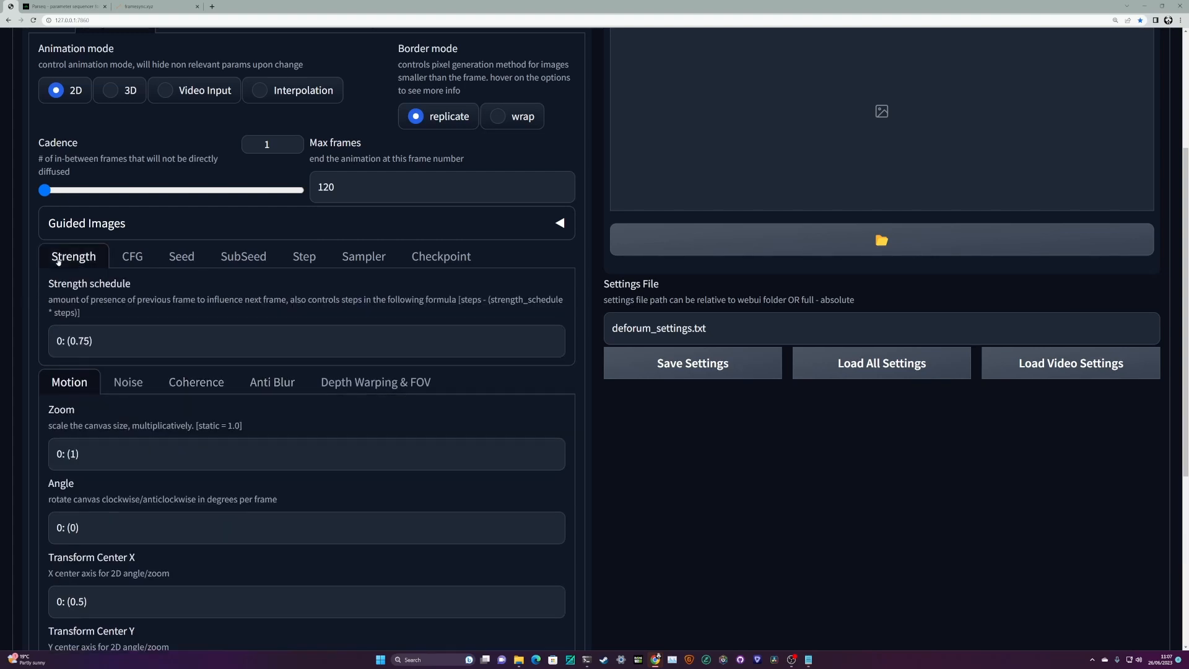
pyautogui.scroll(1, 187, 394)
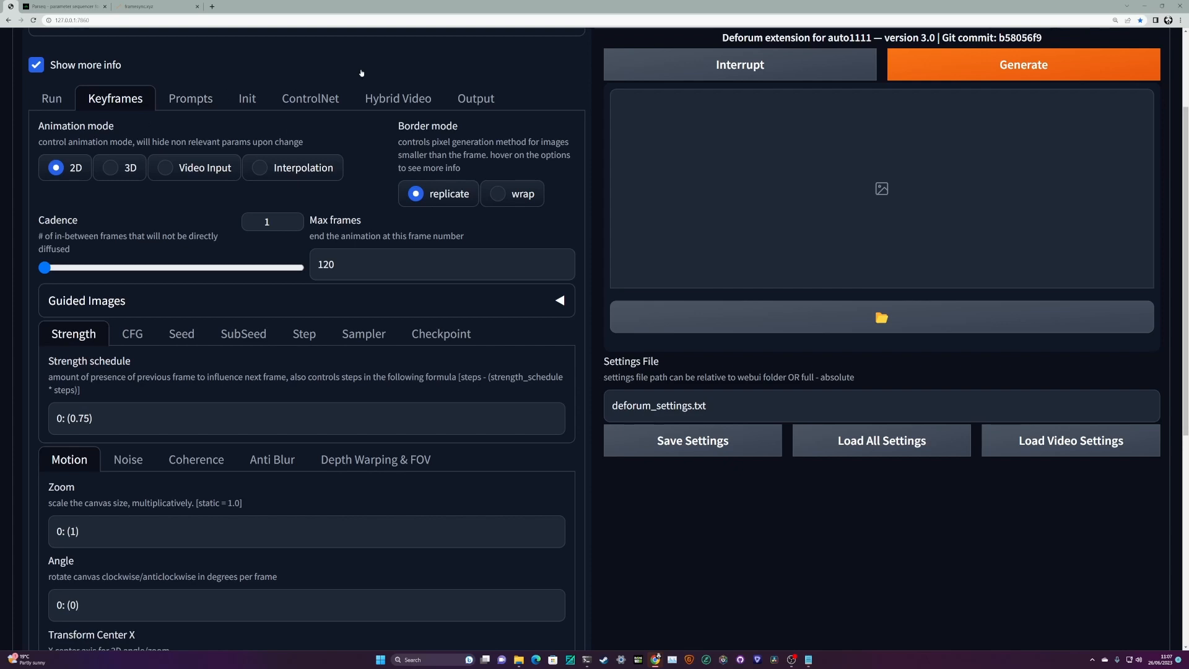
# Set the video init path to the copied file path of girl_dancing_diffused.mp4 from the inputs folder.
pyautogui.click(248, 100)
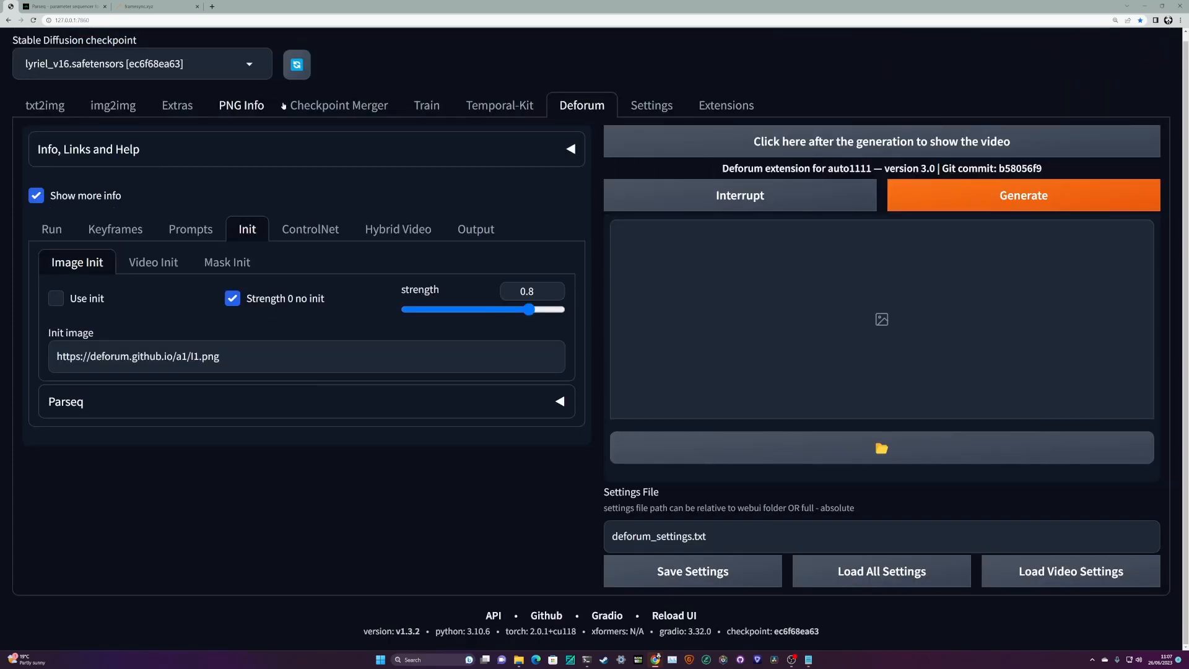
pyautogui.click(151, 265)
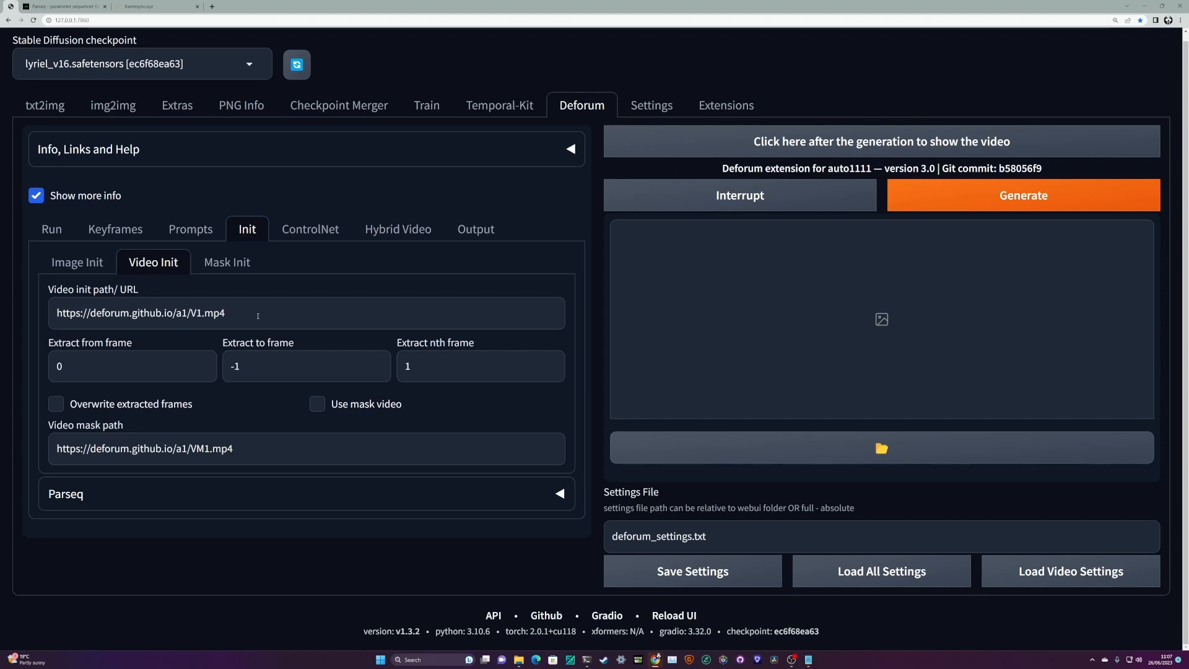
pyautogui.hotkey('alt', 'Tab')
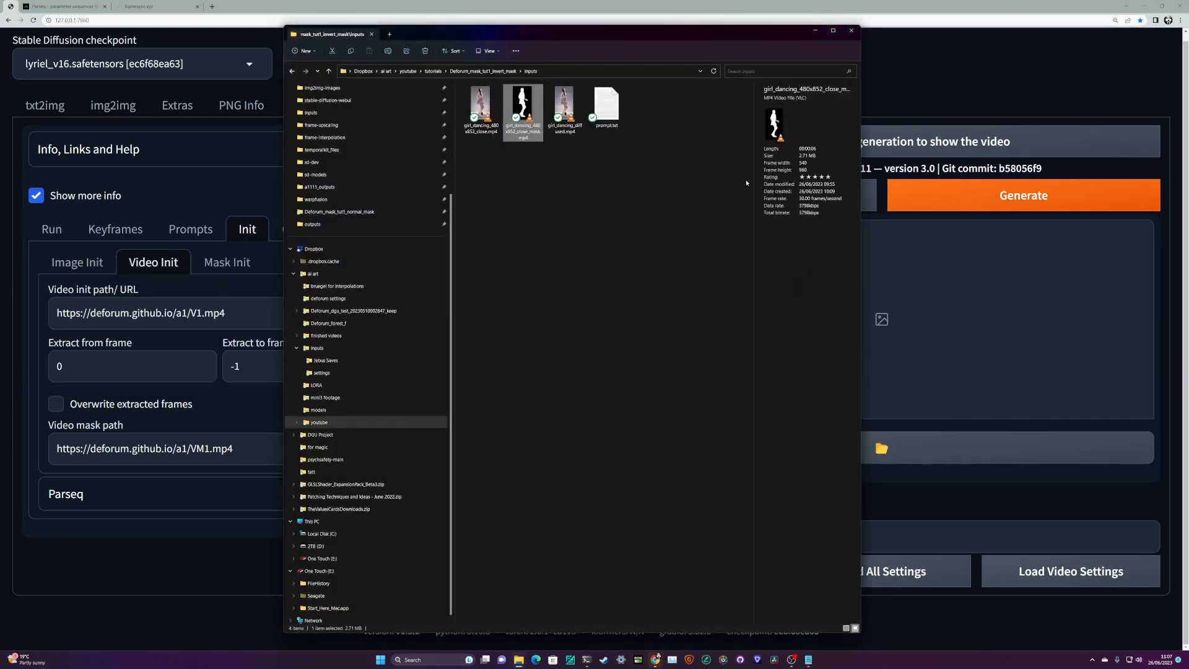
pyautogui.click(561, 111)
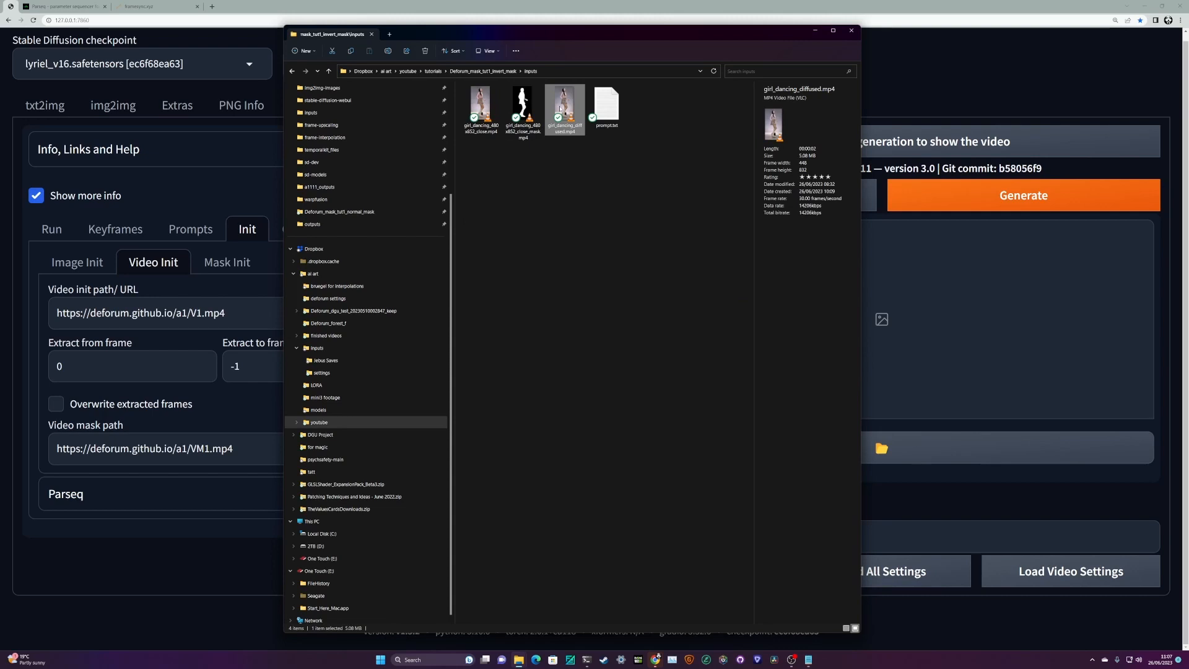
pyautogui.rightClick(560, 110)
pyautogui.click(611, 184)
pyautogui.hotkey('alt', 'Tab')
pyautogui.doubleClick(284, 317)
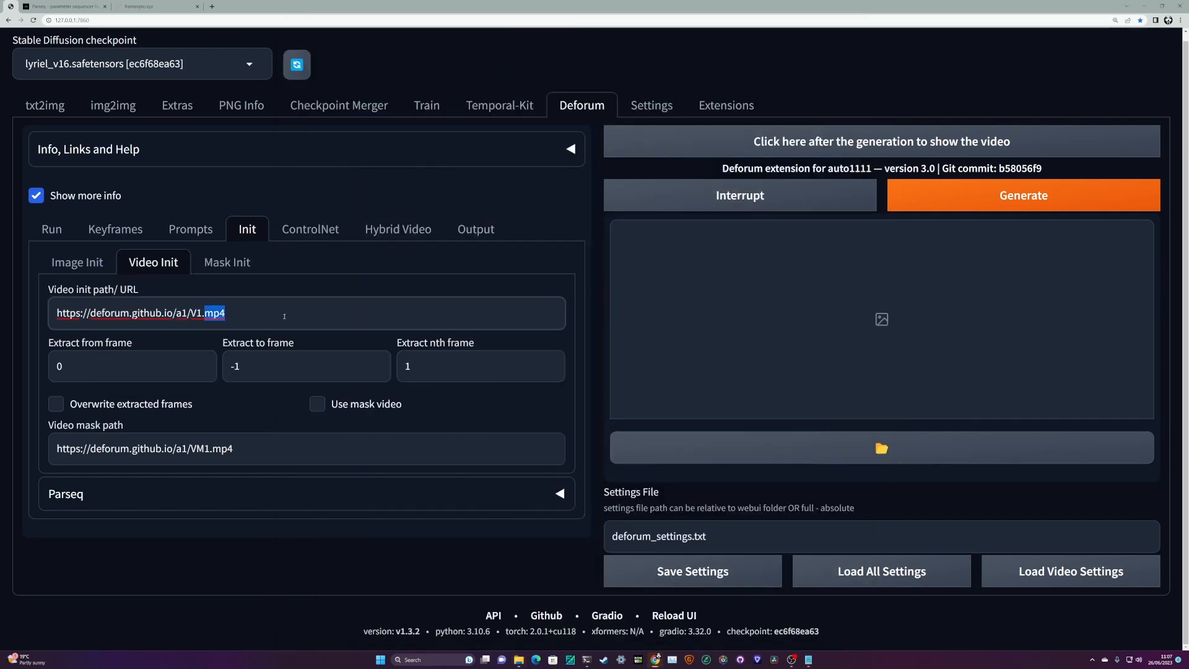
pyautogui.tripleClick(285, 316)
pyautogui.hotkey('ctrl', 'v')
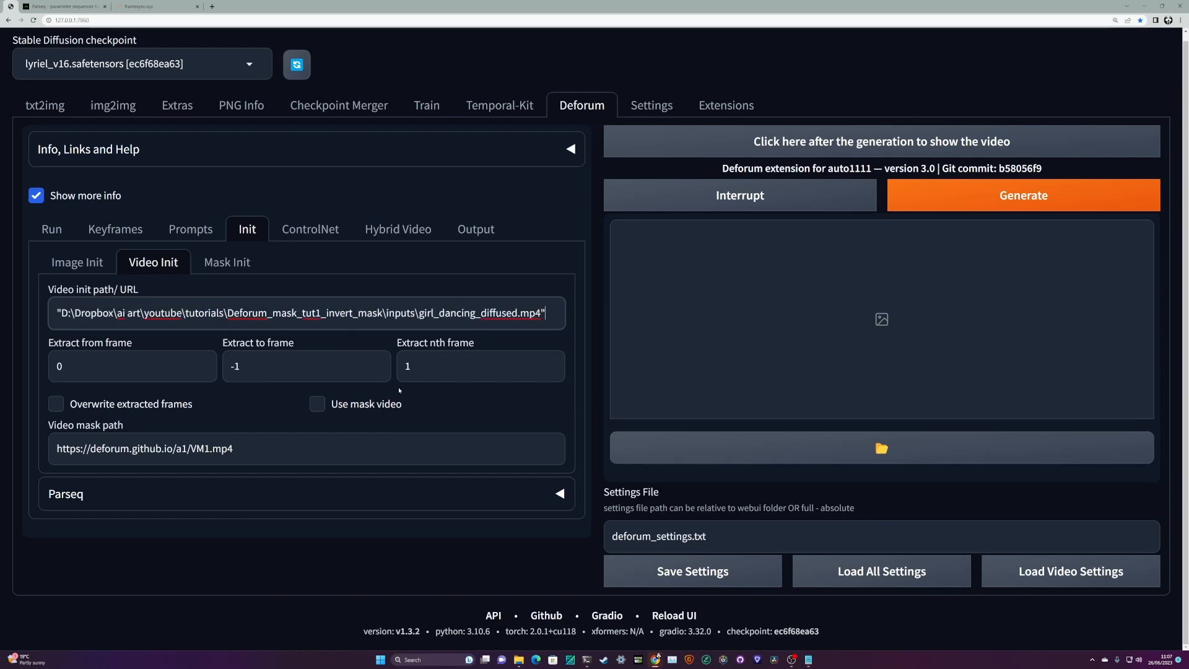
# Enable the mask video and set the video mask path to the copied path of girl_dancing_480x852_close_mask.mp4 from the inputs folder.
pyautogui.click(317, 405)
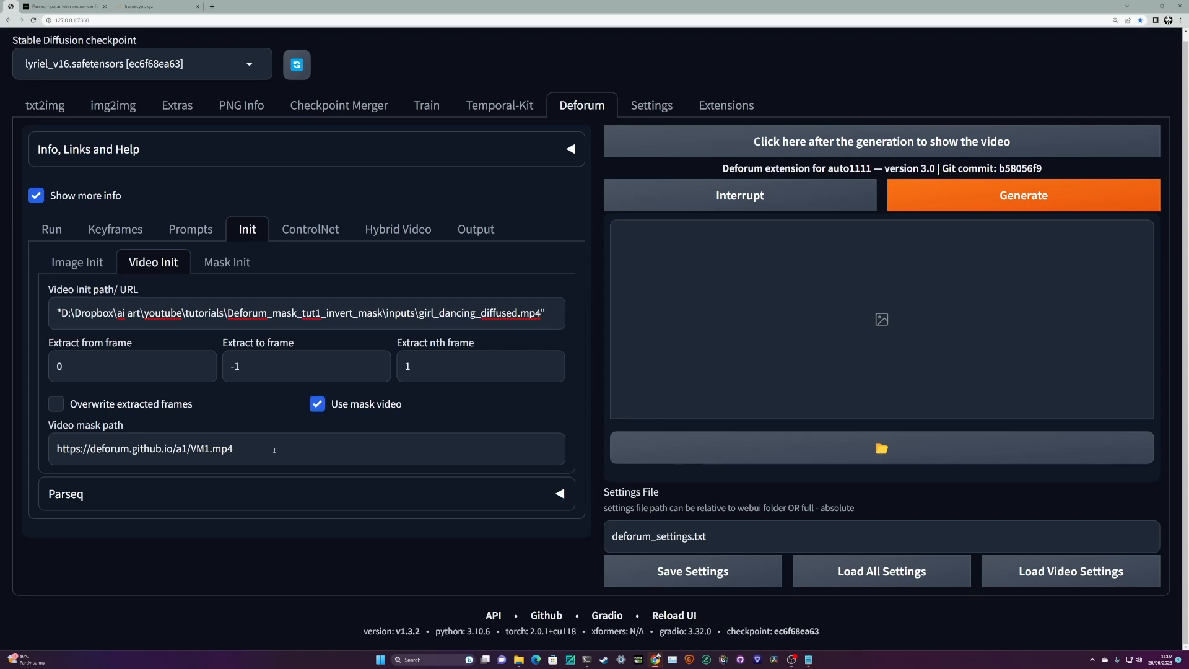
pyautogui.hotkey('alt', 'Tab')
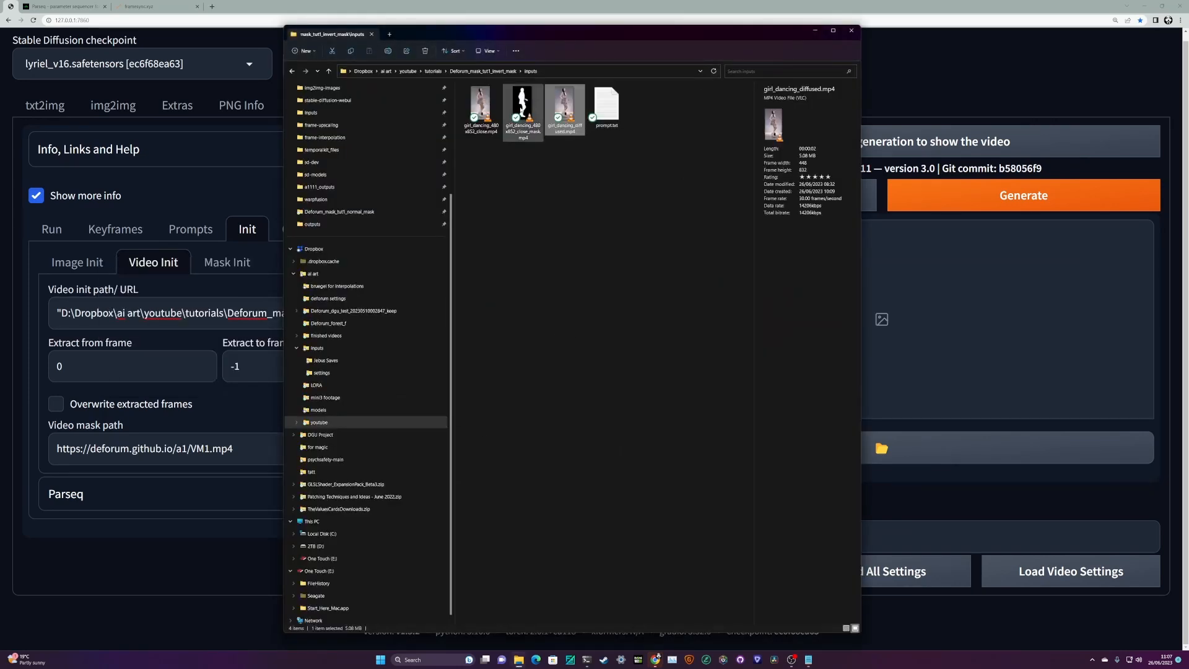
pyautogui.click(523, 111)
pyautogui.rightClick(524, 104)
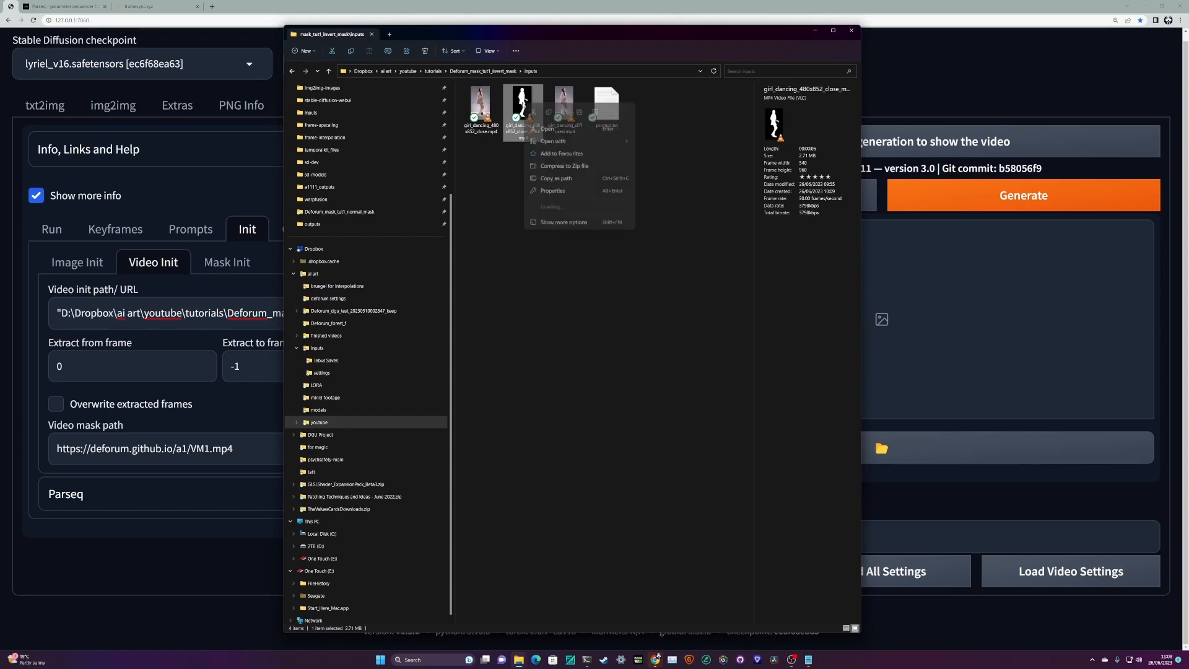
pyautogui.click(565, 179)
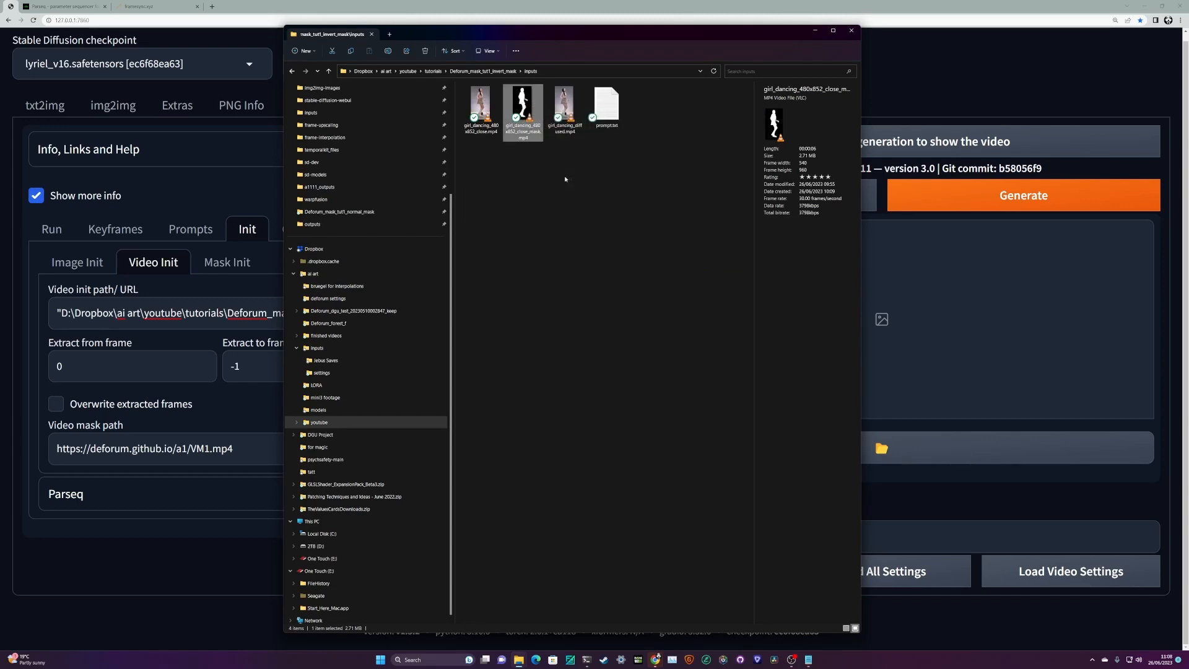
pyautogui.hotkey('alt', 'Tab')
pyautogui.doubleClick(282, 451)
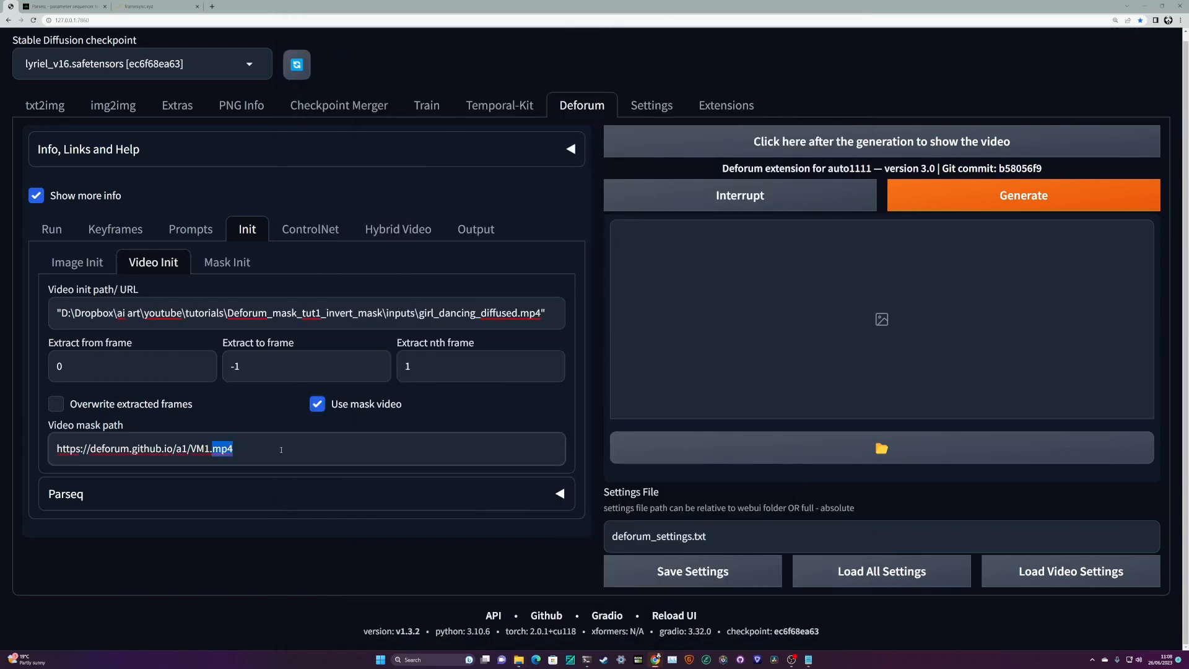
pyautogui.tripleClick(281, 450)
pyautogui.hotkey('ctrl', 'v')
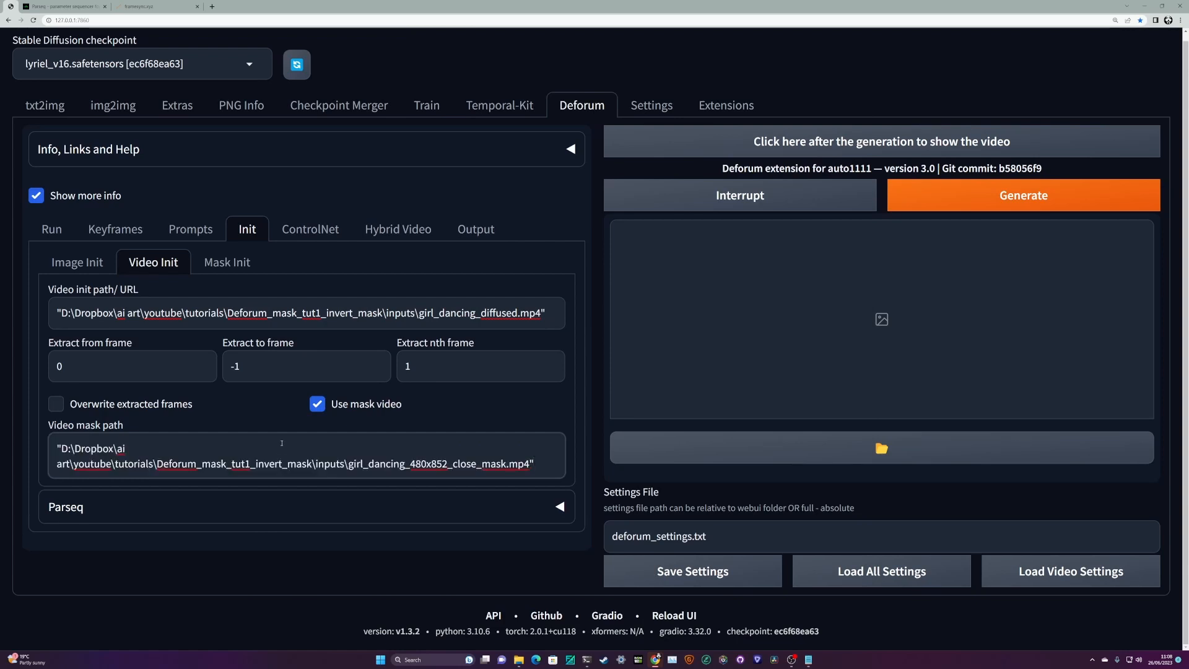
# Configure the mask init with Invert mask enabled, mask fill set to latent noise and Full res mask disabled.
pyautogui.click(219, 265)
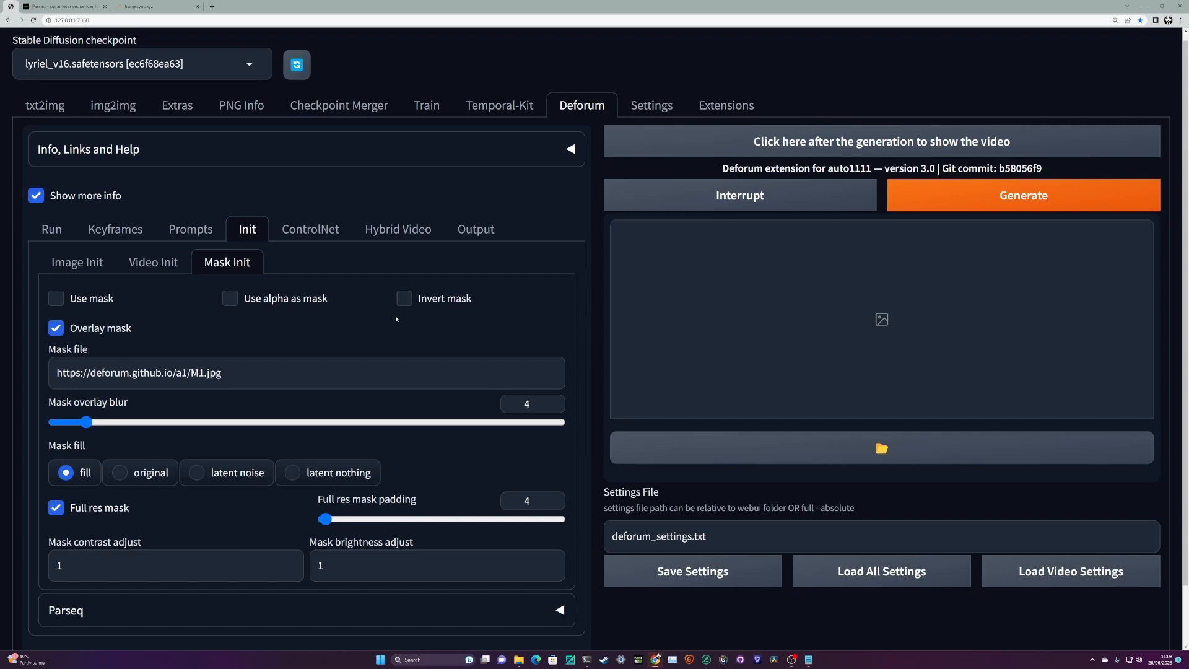
pyautogui.click(405, 301)
pyautogui.click(197, 473)
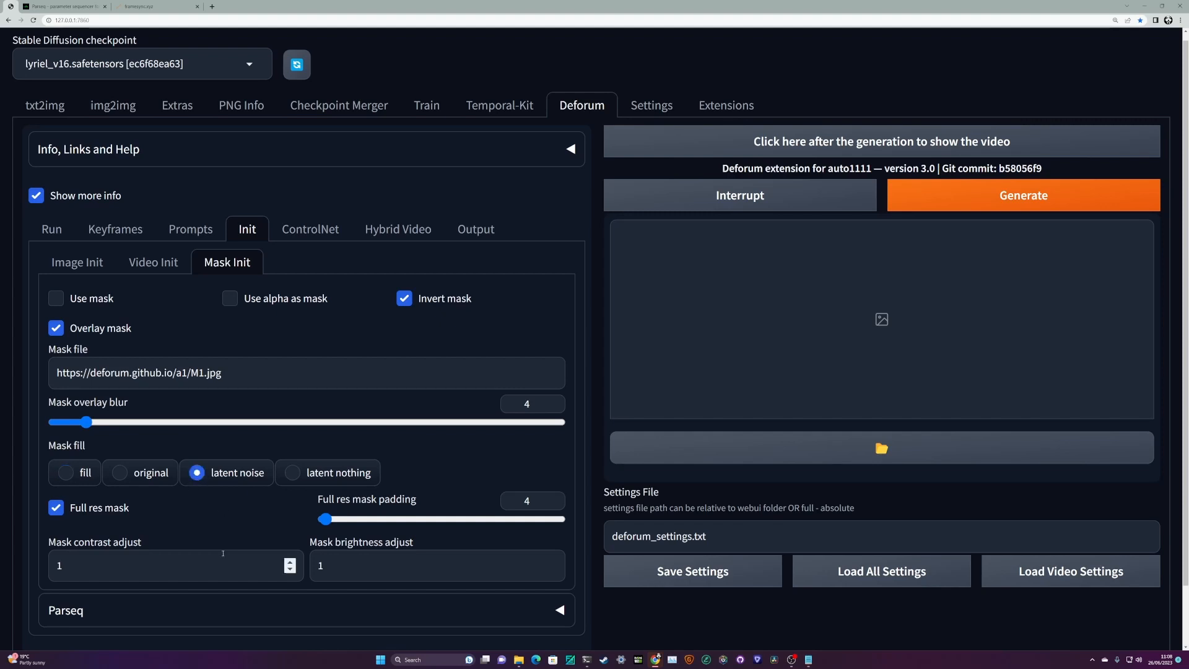
pyautogui.click(87, 508)
pyautogui.click(311, 236)
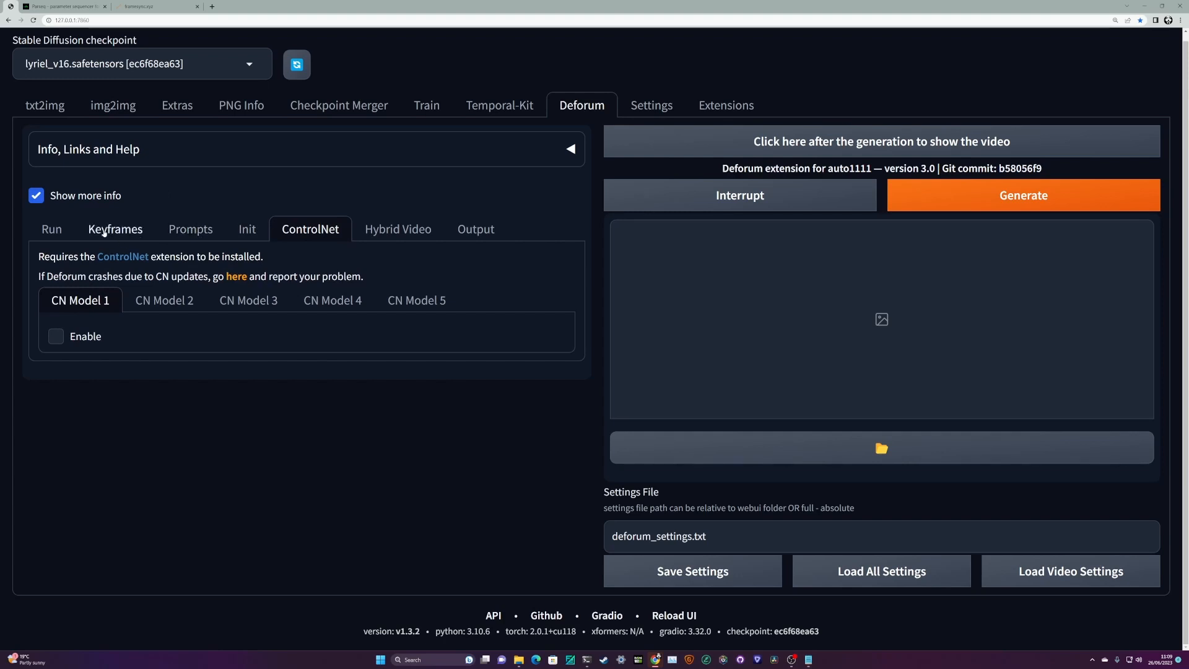
pyautogui.click(247, 230)
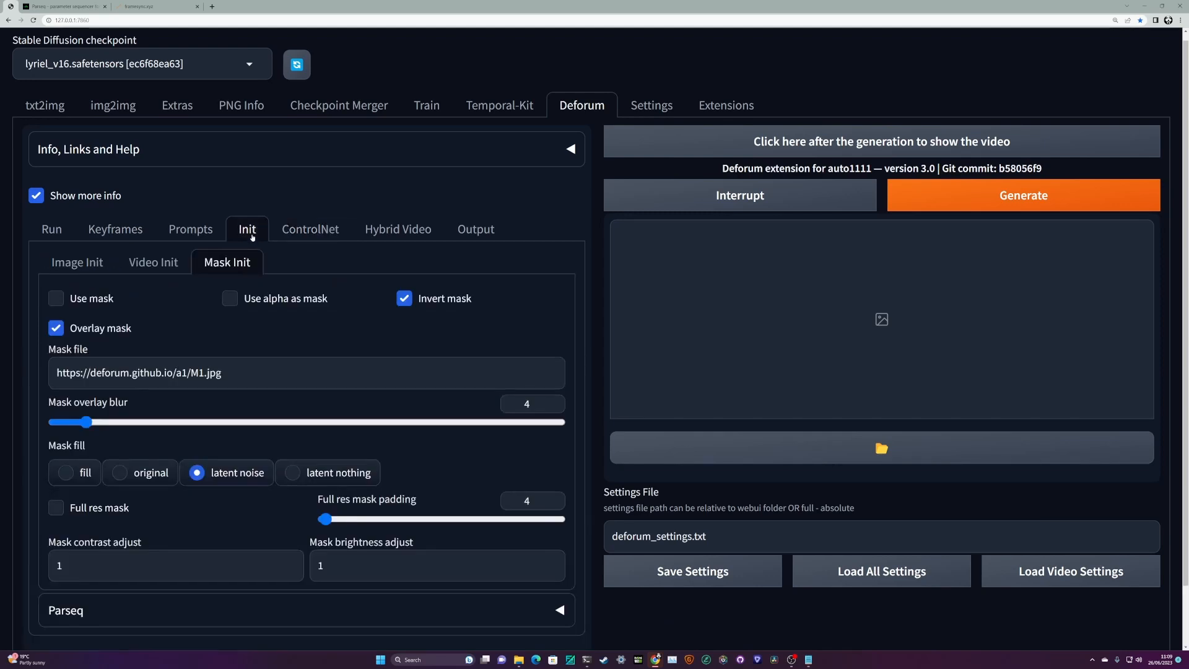
# Enable Generate inputframes for the hybrid video and set the hybrid composite to Normal.
pyautogui.click(400, 231)
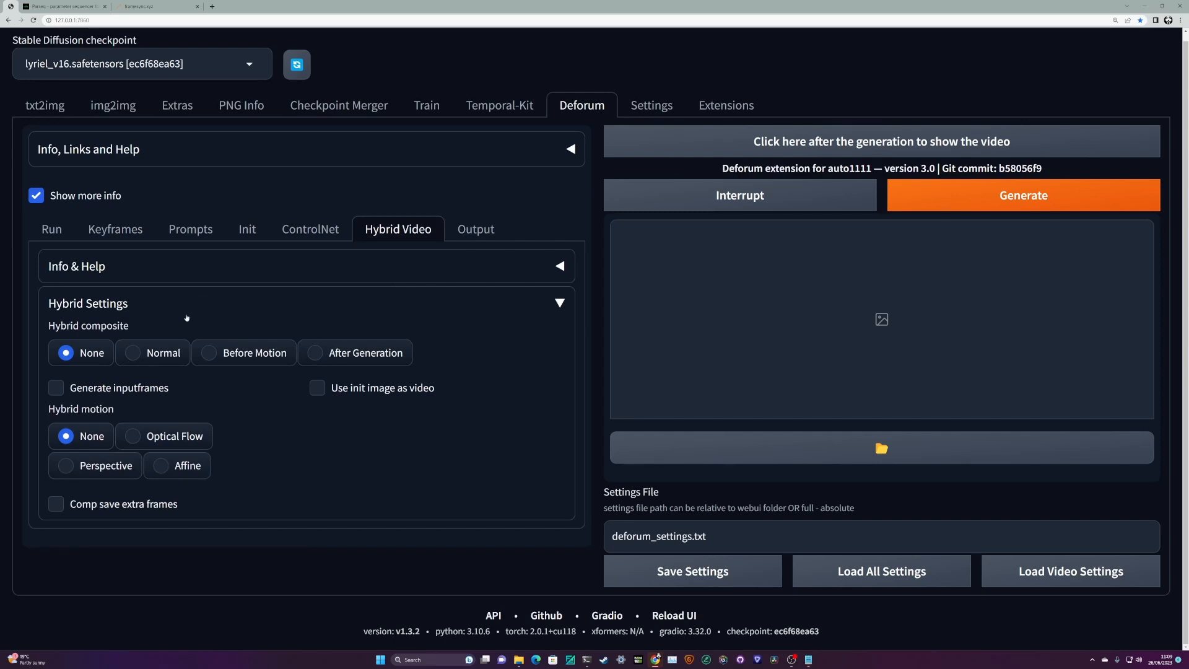
pyautogui.click(99, 390)
pyautogui.click(135, 354)
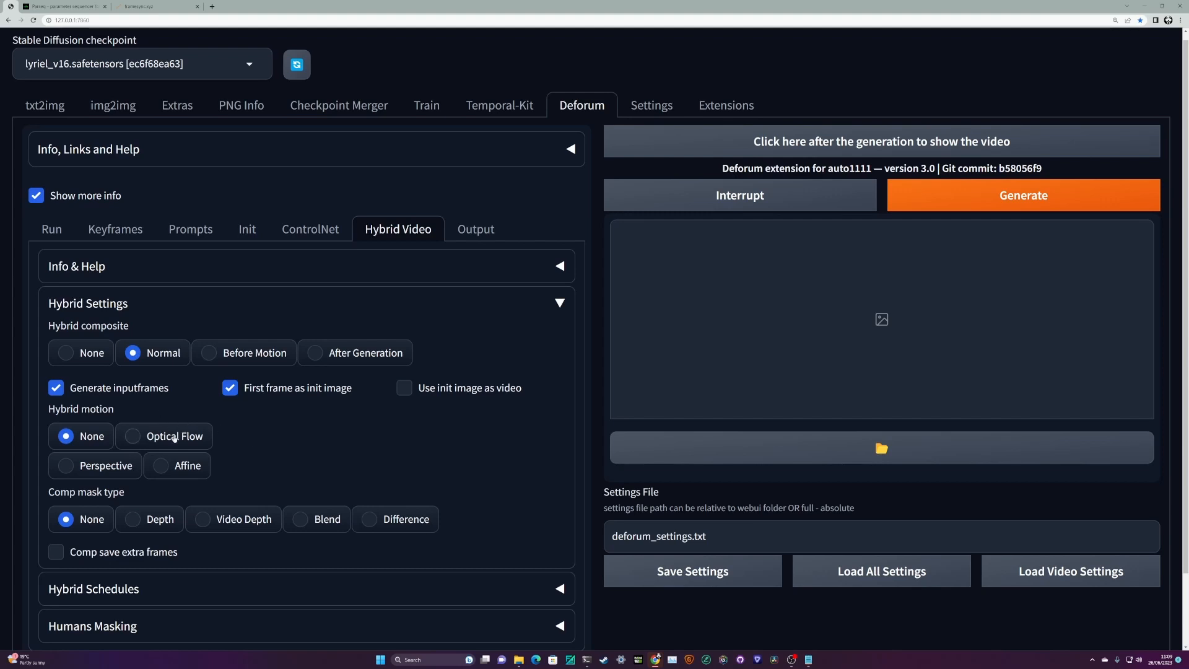
pyautogui.scroll(-3, 130, 470)
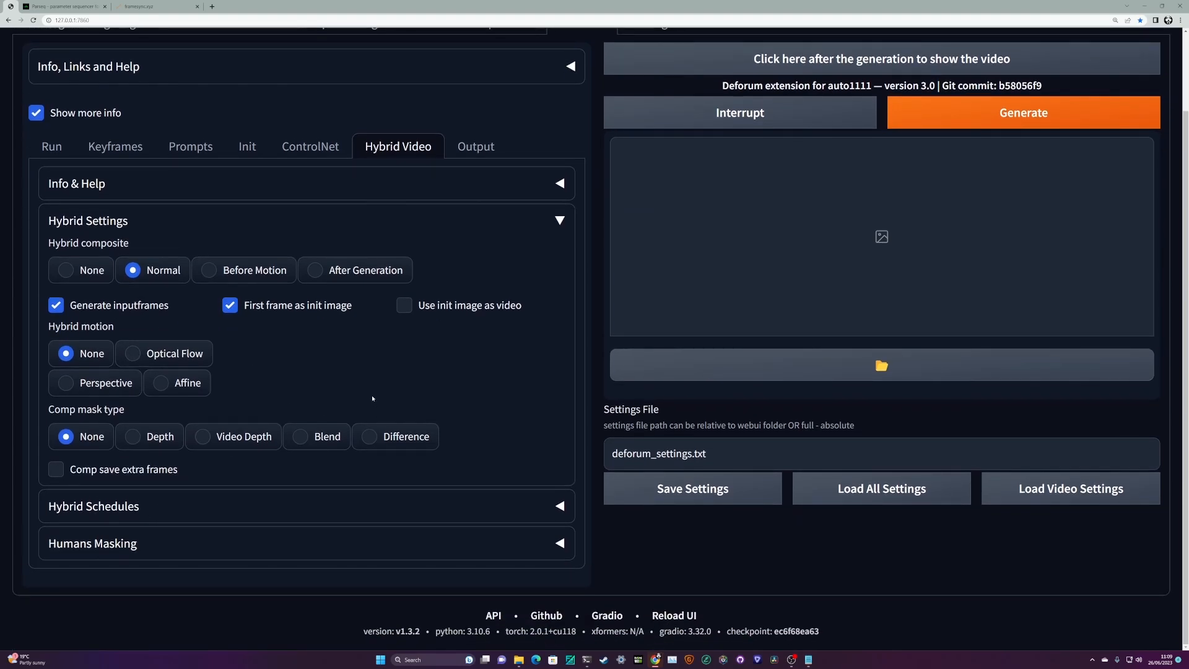
pyautogui.scroll(3, 356, 382)
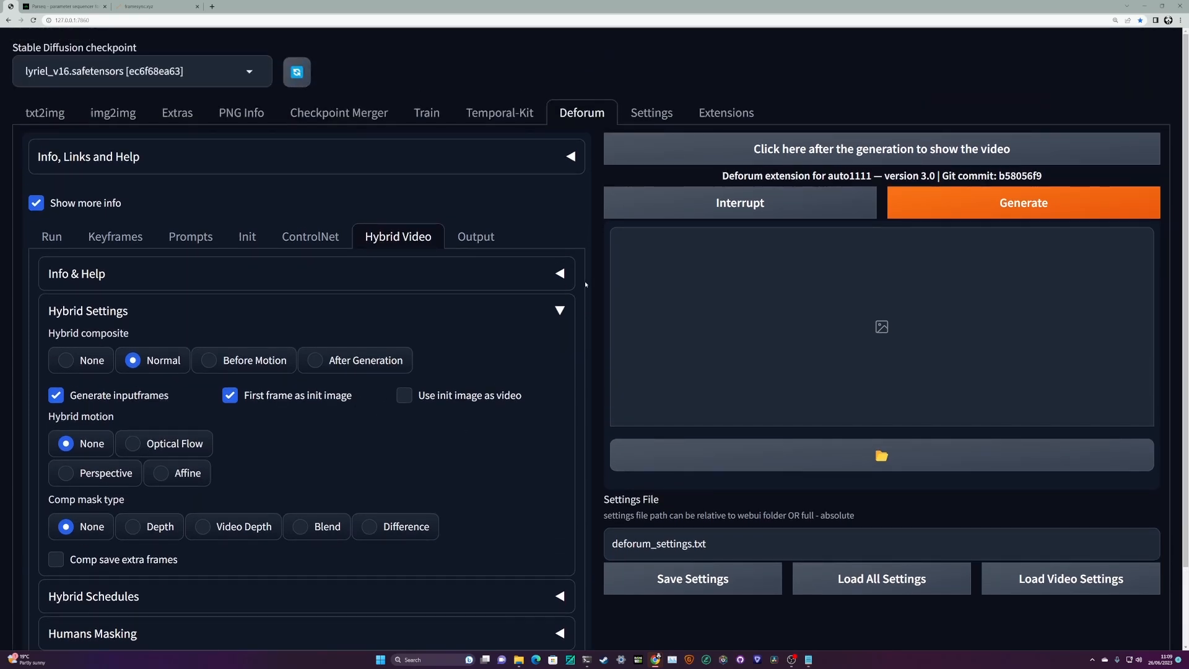
# Set the video output frame rate to 30 FPS.
pyautogui.click(475, 236)
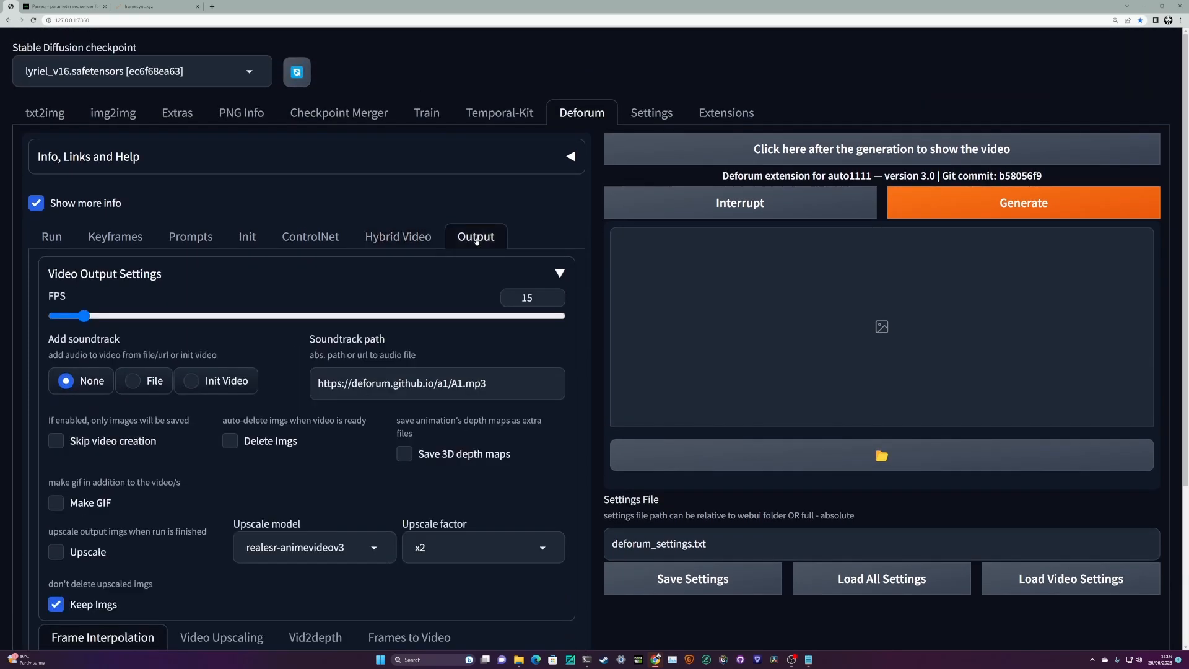
pyautogui.doubleClick(523, 299)
pyautogui.write('30')
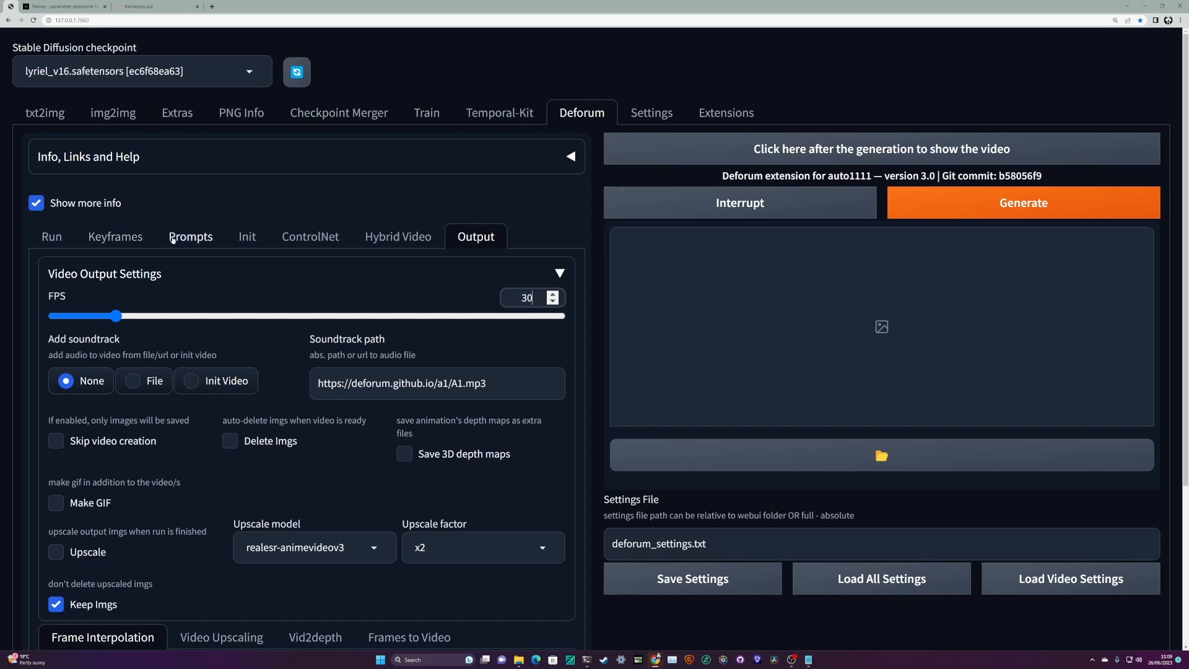
# Replace the default prompts with one frame-0 prompt copied from prompt.txt: 'endless expanse of smoke <lora:Smoke:0.8> , starry, universe,<lora:LAS:0.7>'.
pyautogui.click(173, 239)
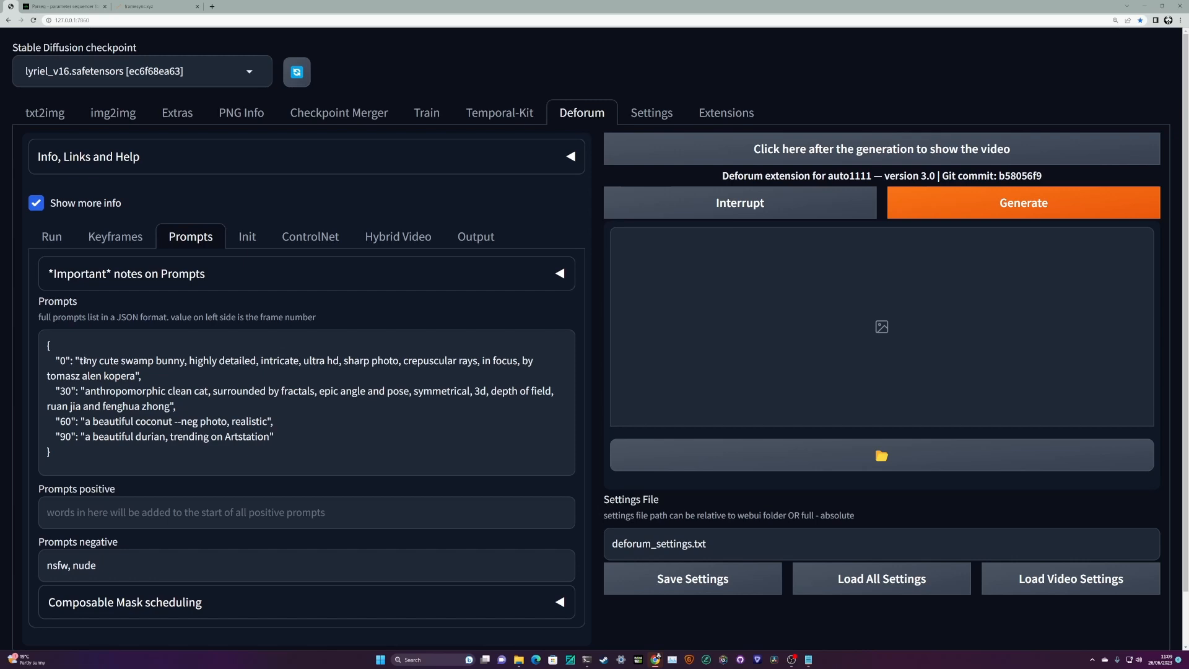
pyautogui.hotkey('alt', 'Tab')
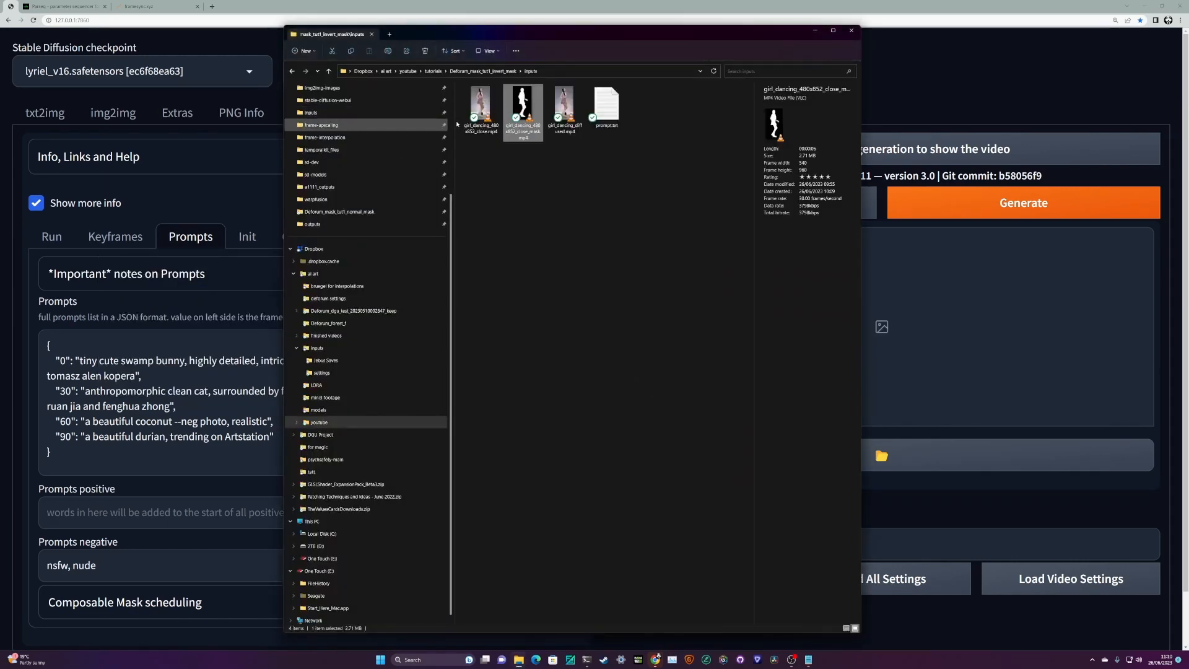
pyautogui.doubleClick(607, 105)
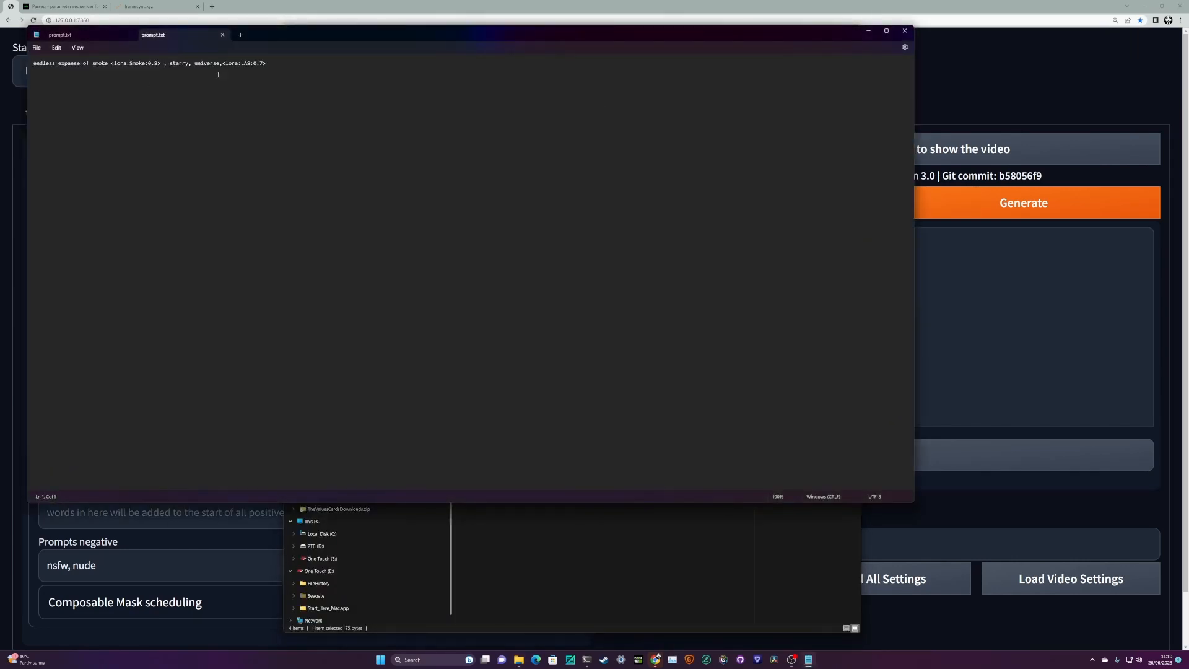
pyautogui.moveTo(288, 62); pyautogui.dragTo(17, 77)
pyautogui.hotkey('ctrl', 'c')
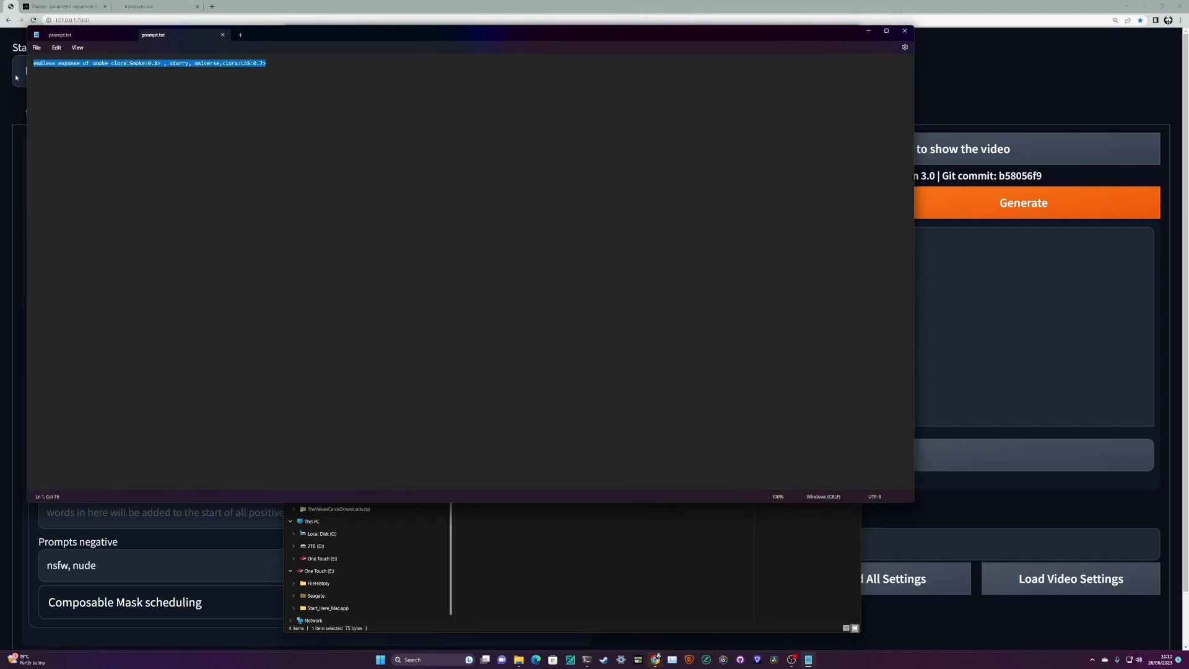
pyautogui.hotkey('alt', 'Tab')
pyautogui.hotkey('alt', 'Tab')
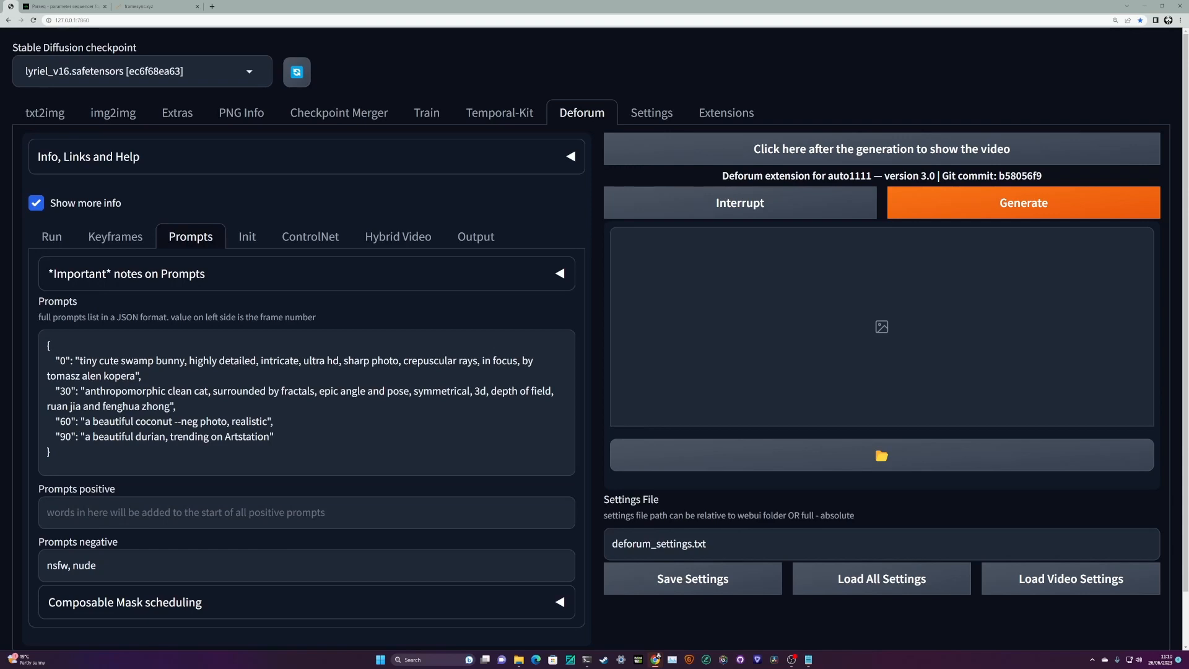
pyautogui.moveTo(79, 361); pyautogui.dragTo(271, 436)
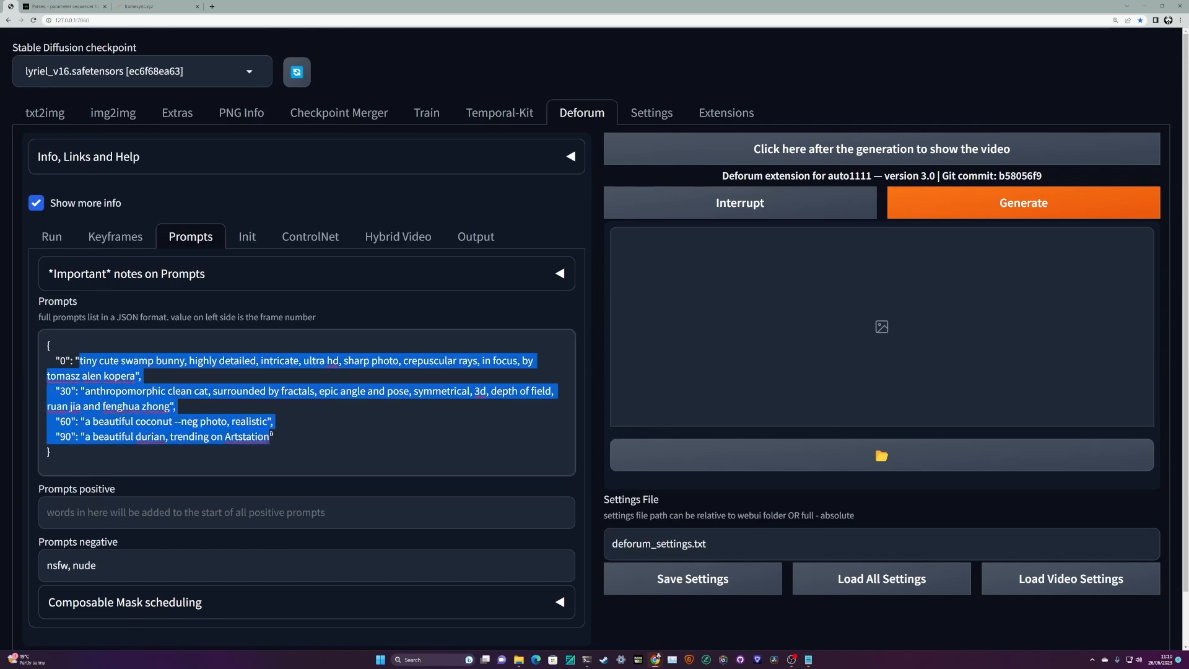
pyautogui.hotkey('ctrl', 'v')
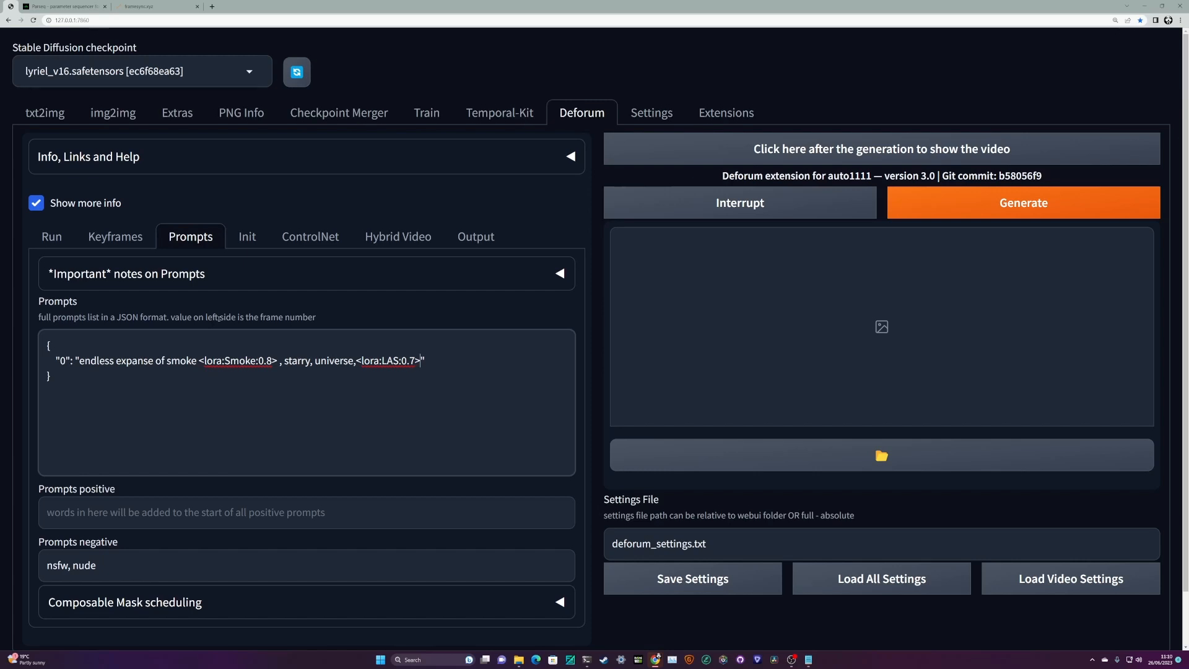
# Review the Run settings and the keyframe strength and motion schedules.
pyautogui.click(62, 239)
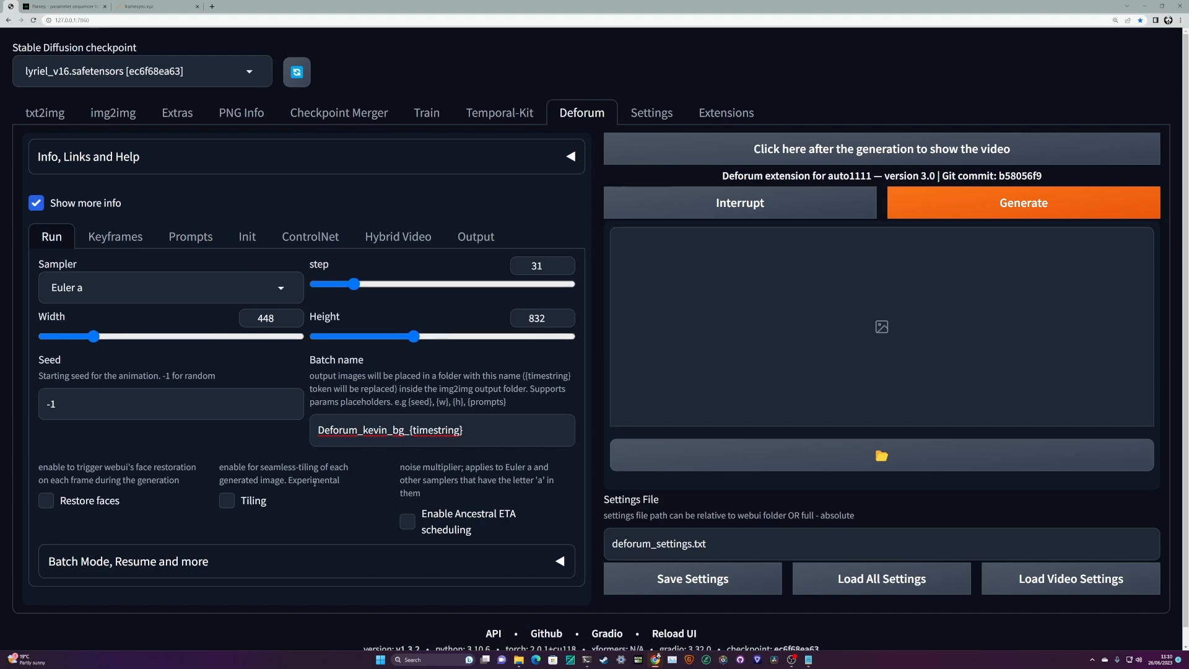
pyautogui.click(115, 236)
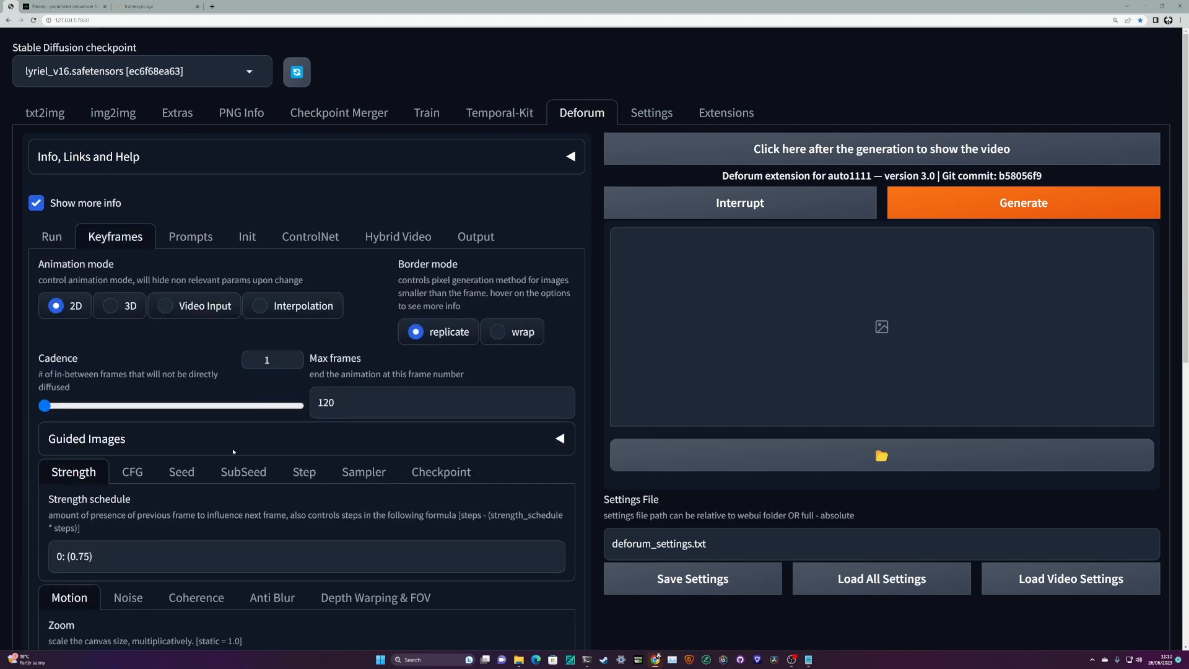
pyautogui.scroll(-7, 233, 452)
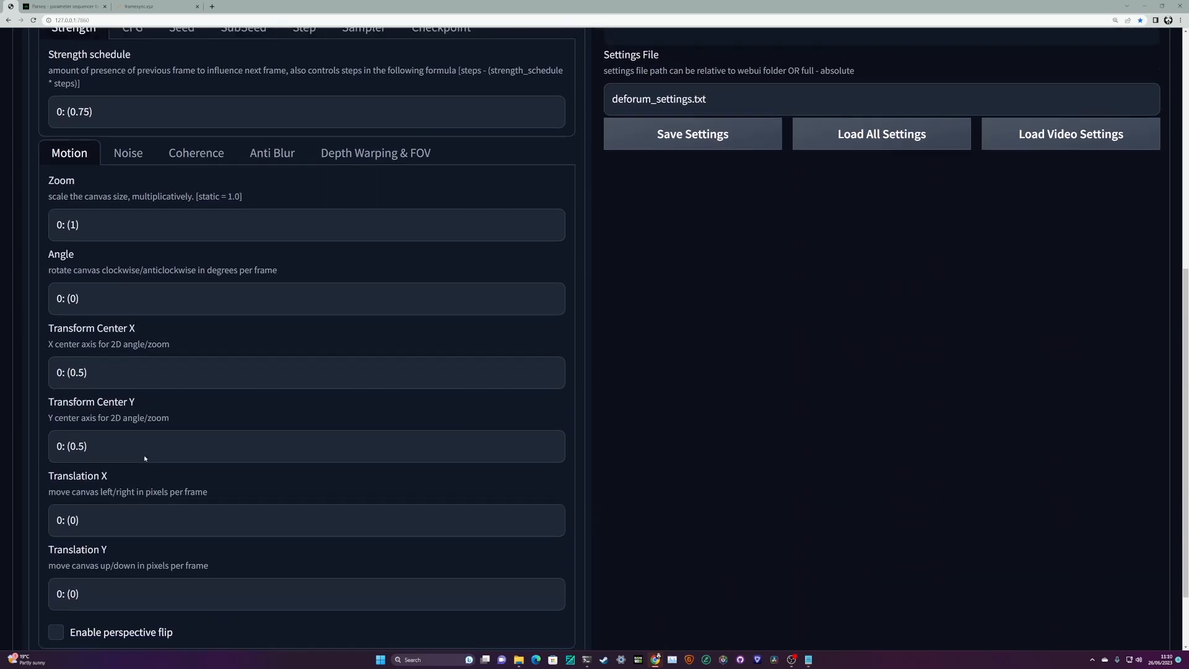
pyautogui.scroll(4, 144, 459)
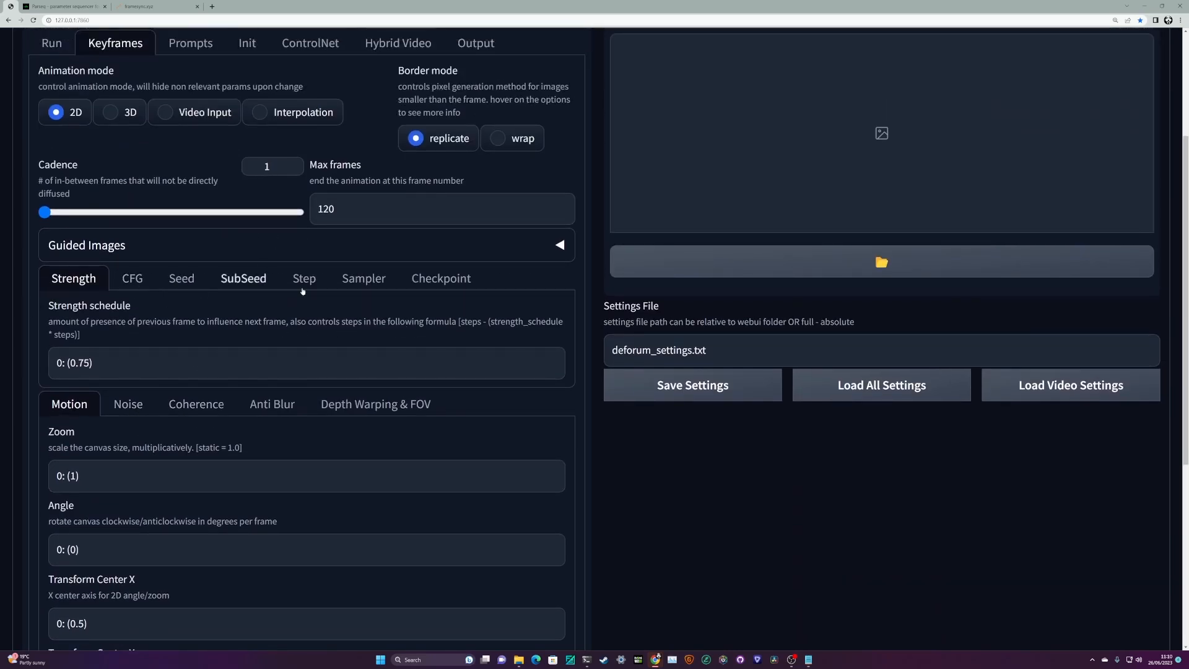
pyautogui.scroll(3, 347, 310)
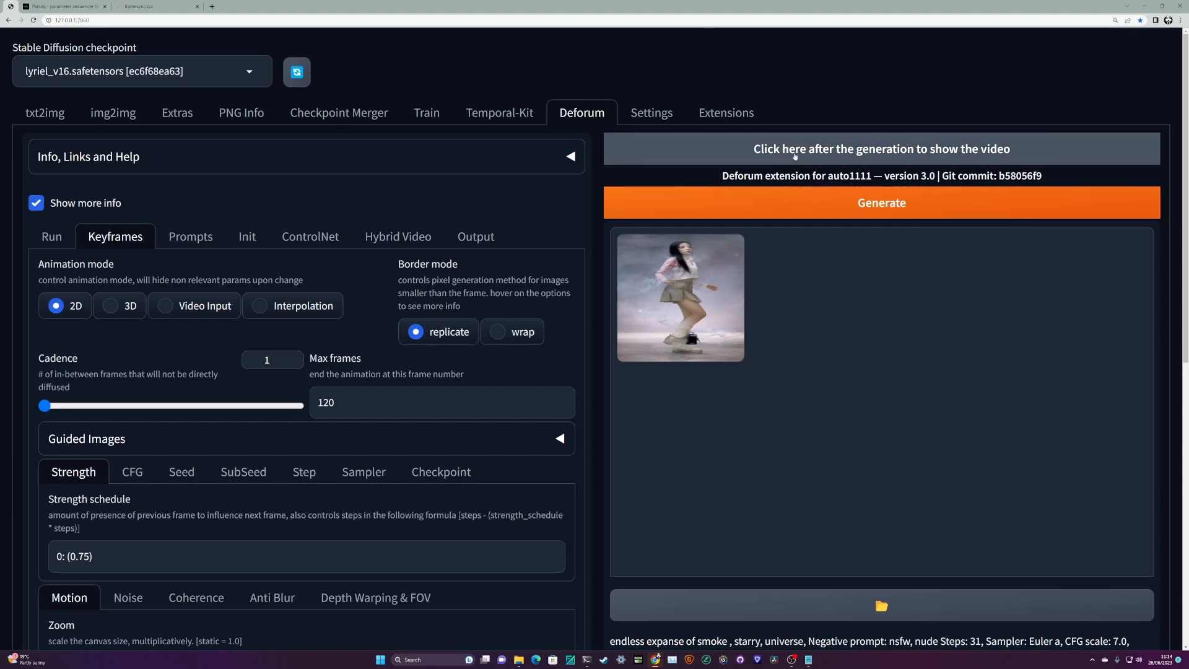
# Show the generated video and play it to examine the dancer and the smoky, starry background.
pyautogui.click(794, 155)
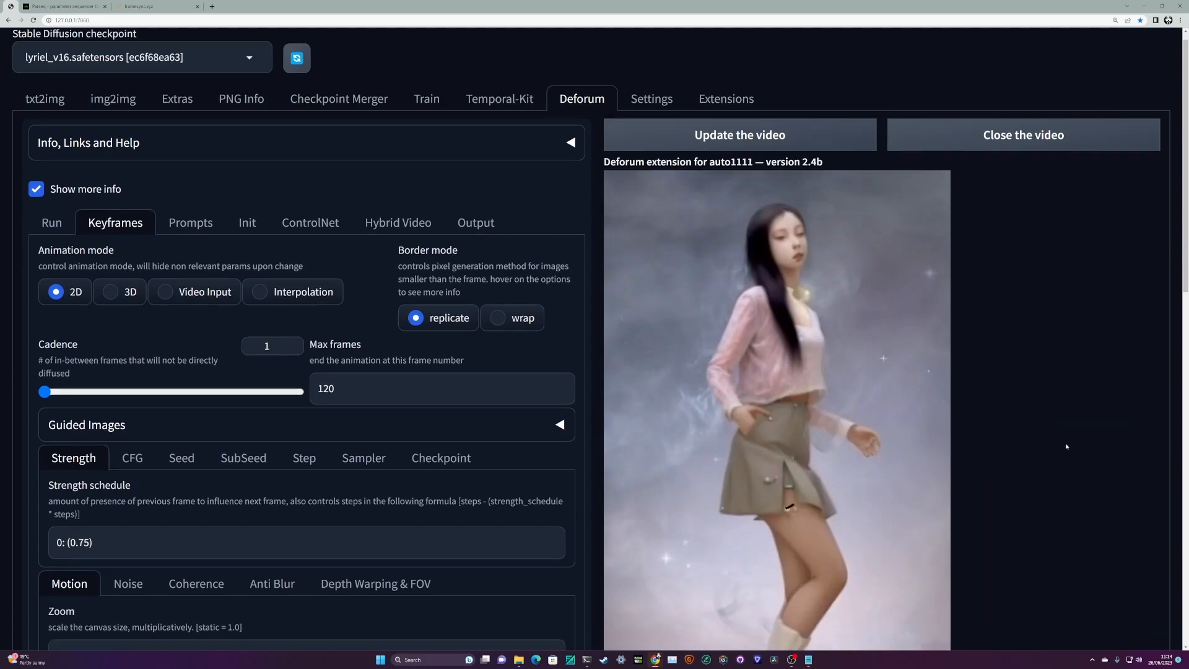
pyautogui.scroll(-4, 1066, 446)
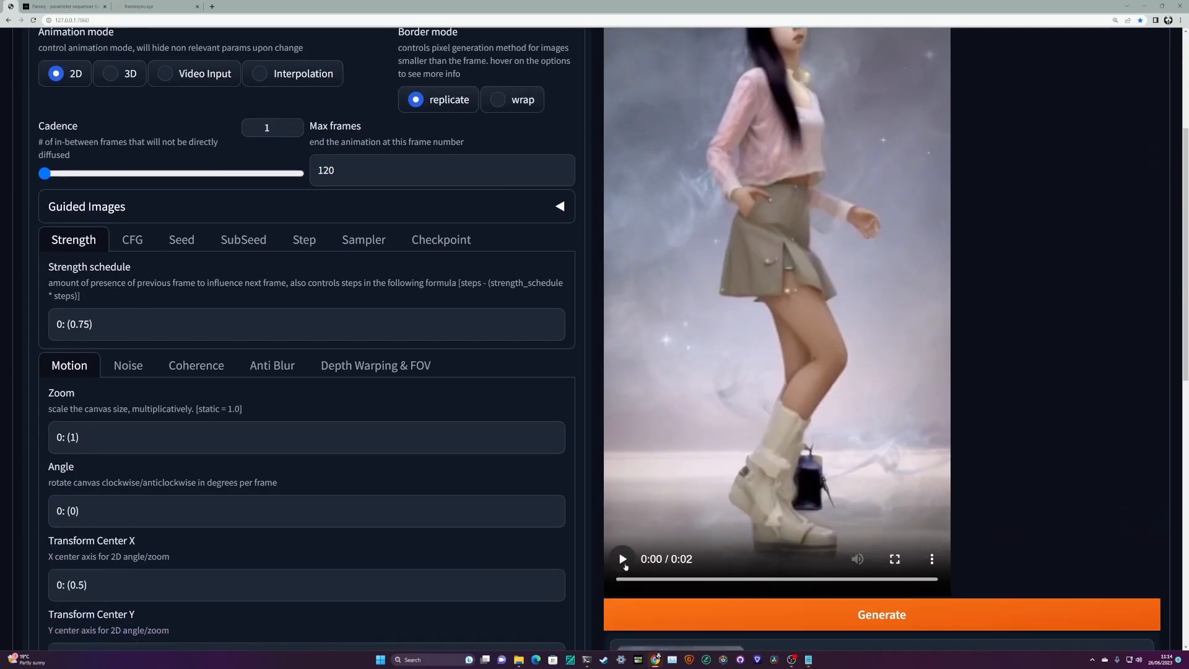
pyautogui.click(623, 560)
pyautogui.scroll(2, 996, 497)
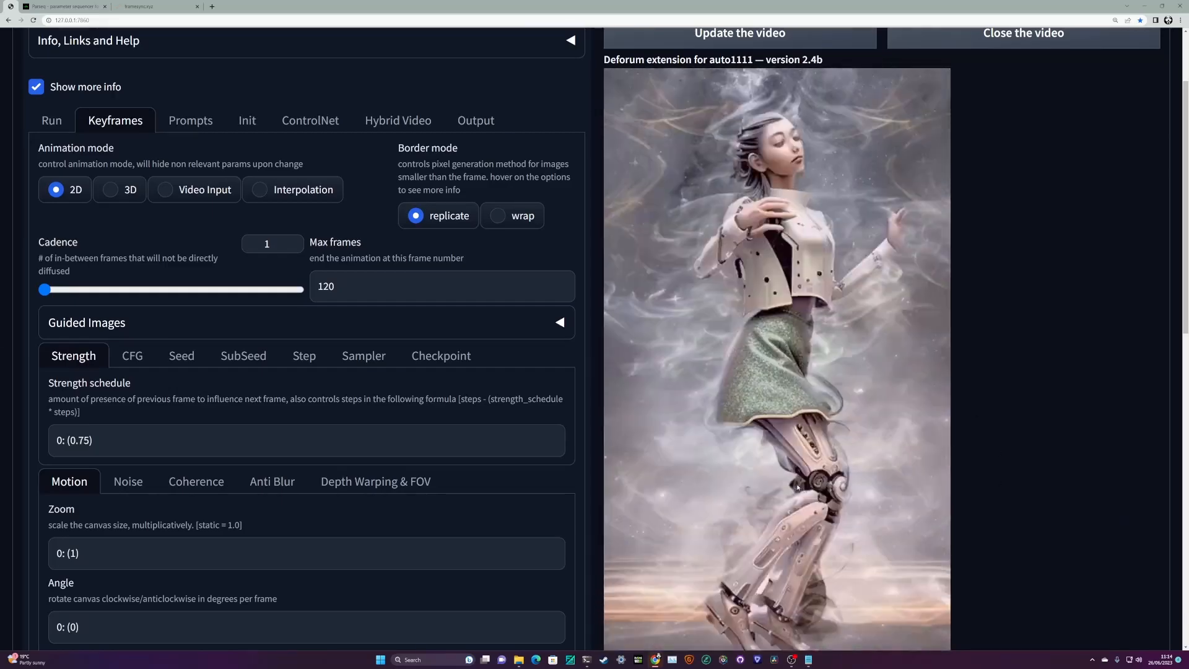
pyautogui.scroll(-1, 796, 486)
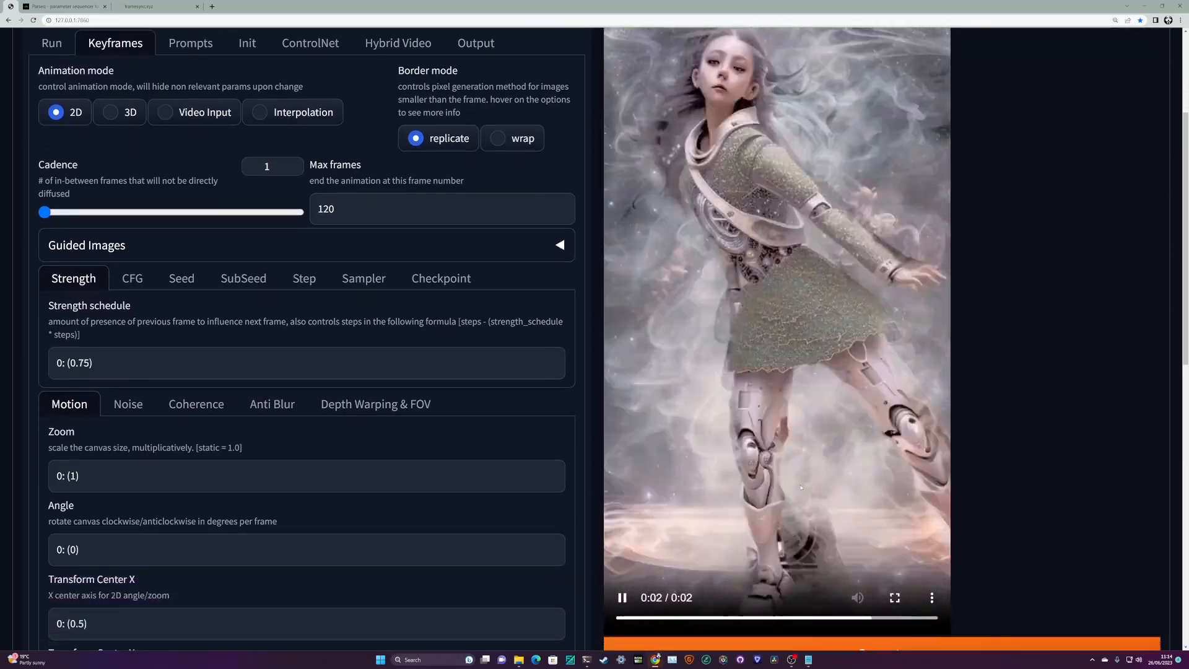
pyautogui.scroll(1, 879, 393)
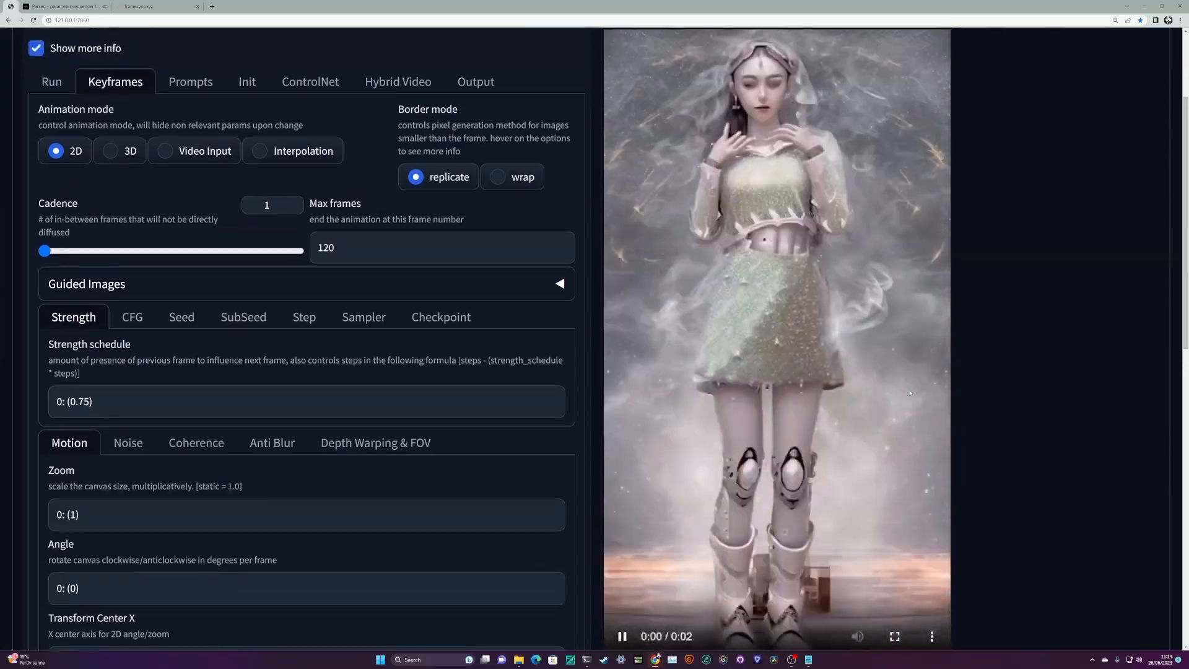
pyautogui.scroll(1, 910, 393)
pyautogui.scroll(-2, 910, 392)
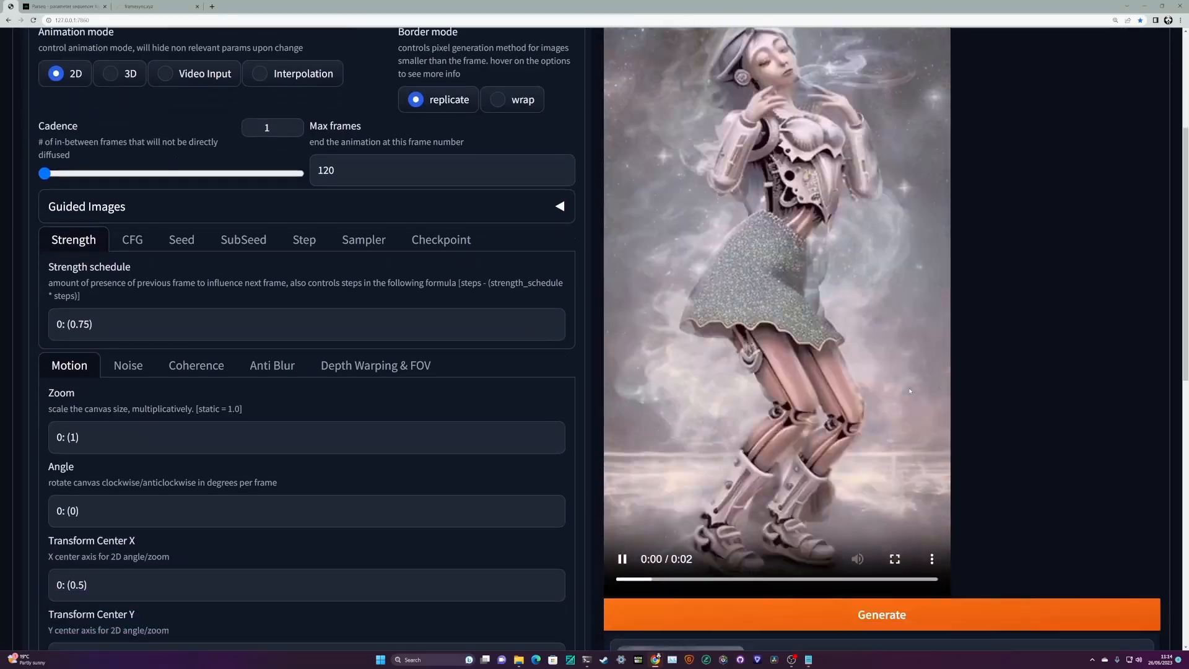
pyautogui.scroll(2, 910, 391)
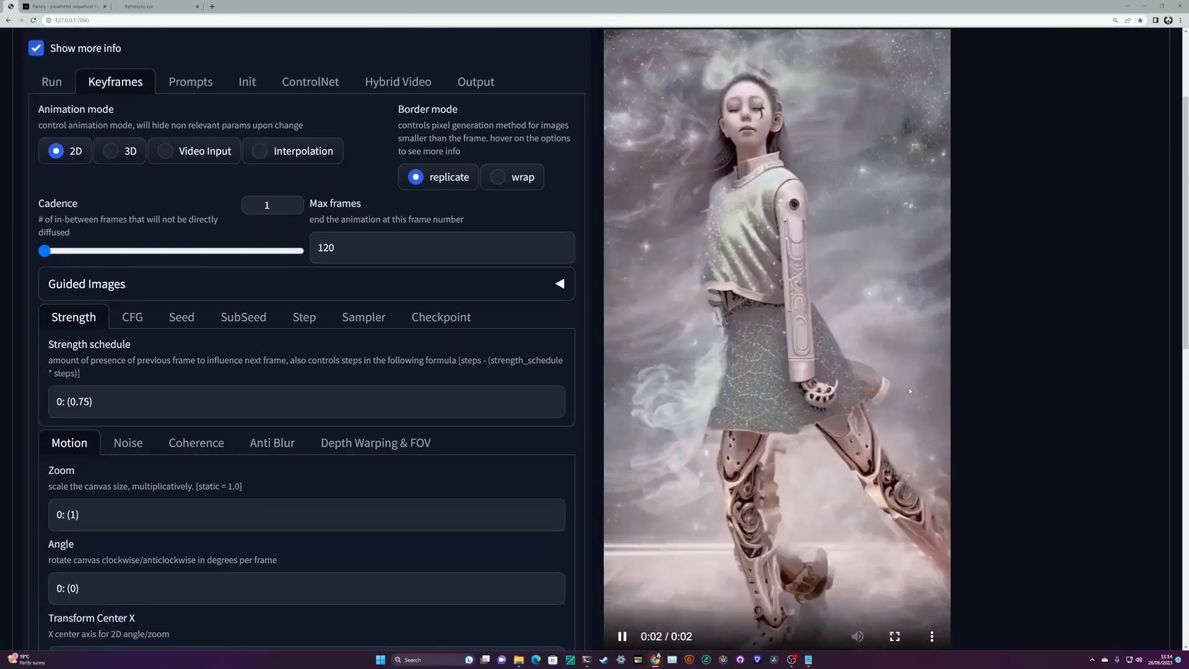
# Switch to the inputs folder and play girl_dancing_diffused.mp4 in VLC, reduced from full screen to a small window.
pyautogui.hotkey('alt', 'Tab')
pyautogui.hotkey('alt', 'Tab')
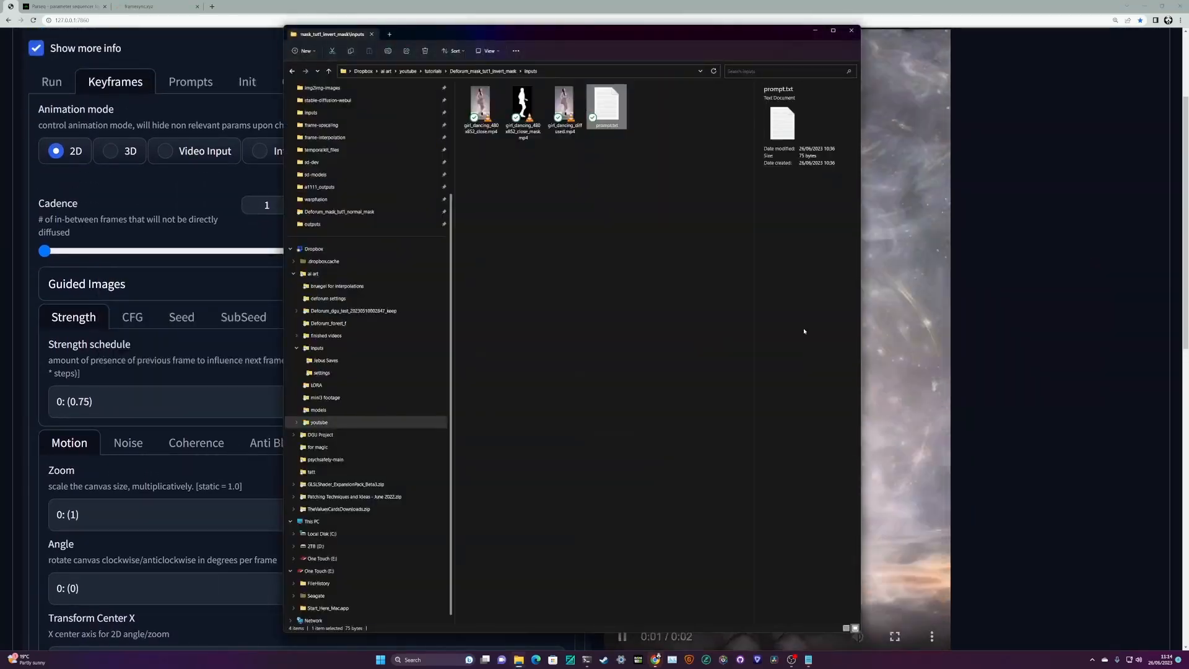
pyautogui.doubleClick(564, 122)
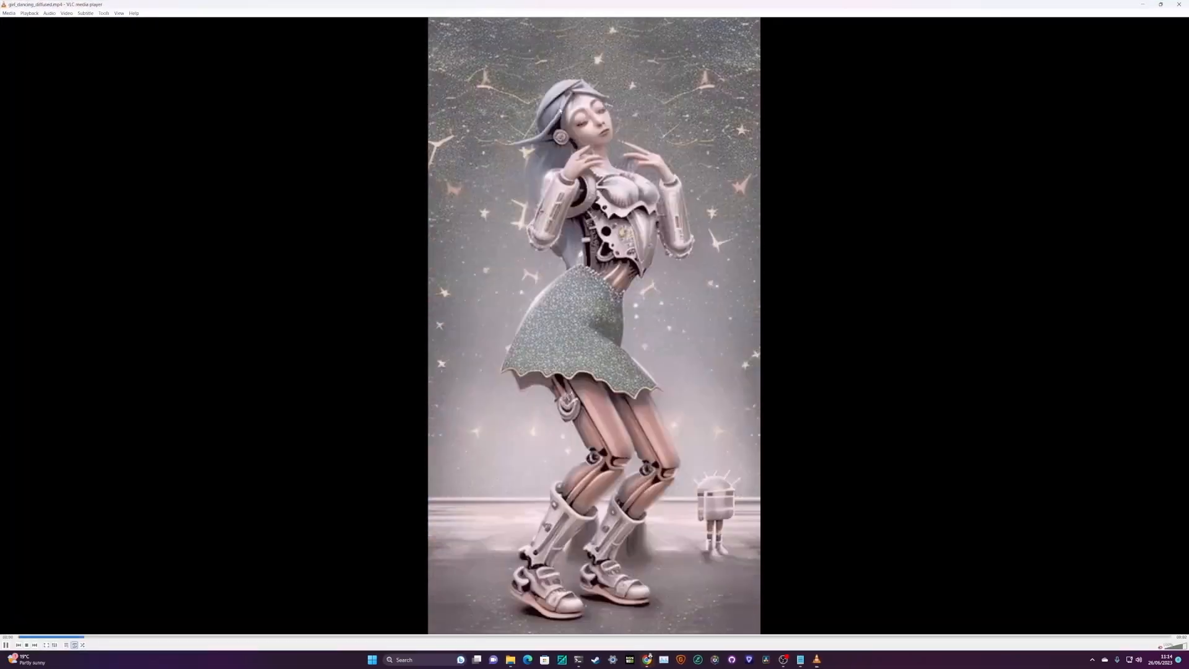
pyautogui.click(1160, 5)
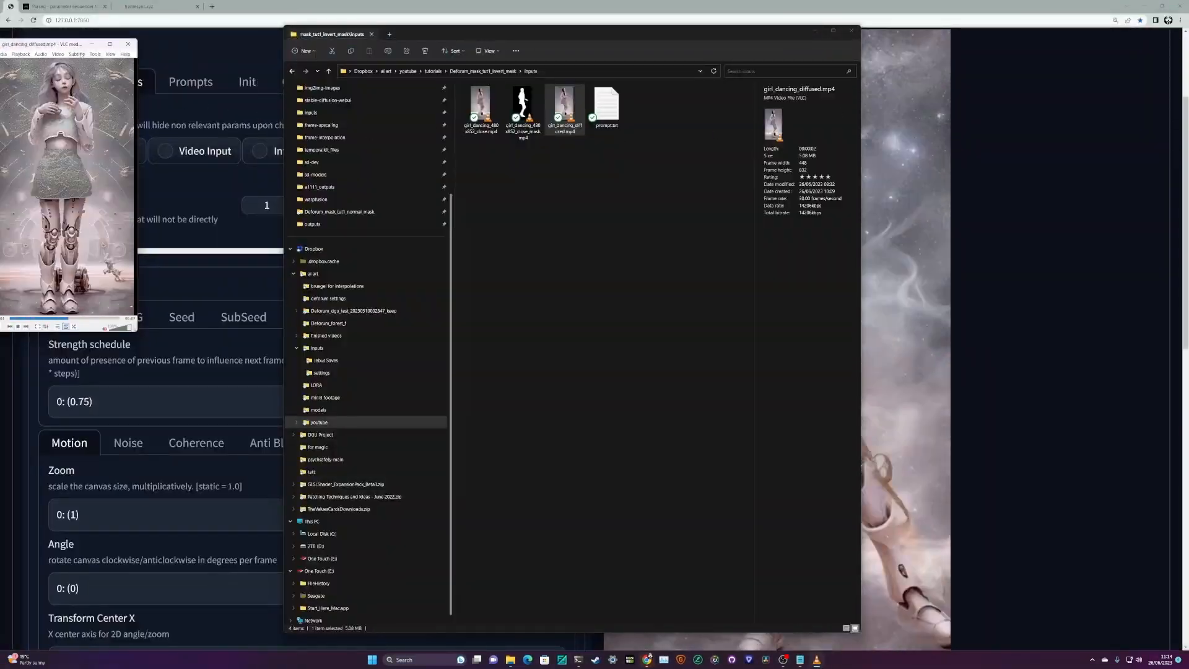
# Arrange the folder and enlarge the VLC window beside the generated animation to compare the original diffused video with the masked result.
pyautogui.moveTo(101, 47); pyautogui.dragTo(779, 28)
pyautogui.moveTo(613, 33); pyautogui.dragTo(306, 42)
pyautogui.moveTo(731, 27); pyautogui.dragTo(480, 41)
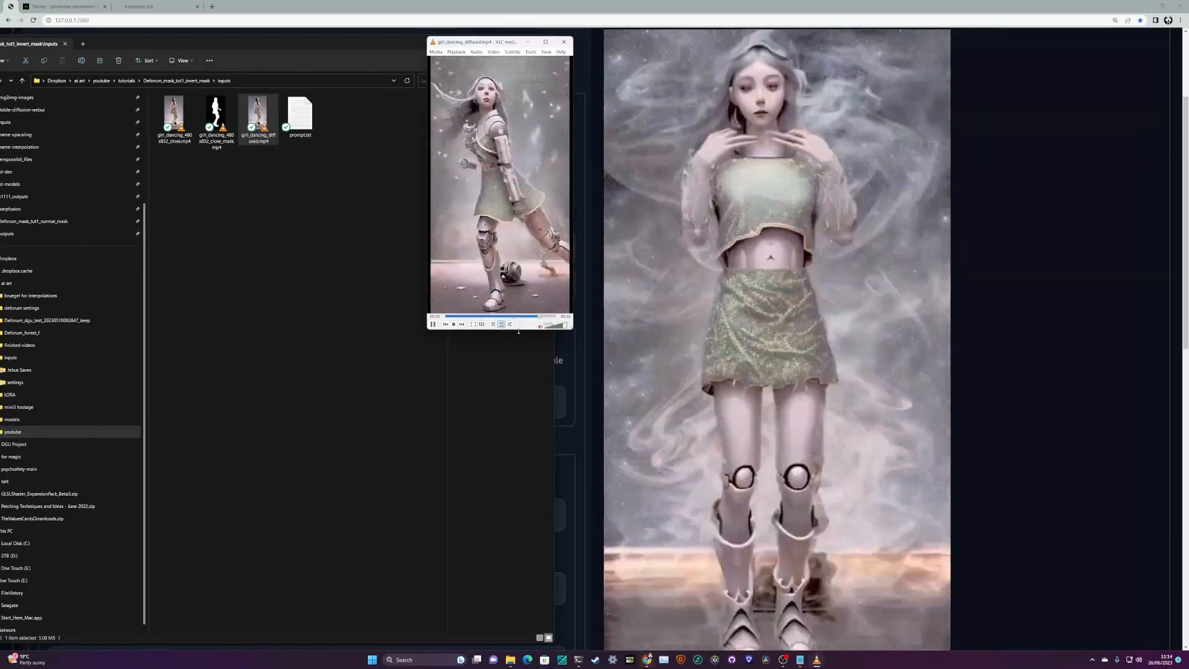
pyautogui.moveTo(519, 330); pyautogui.dragTo(519, 536)
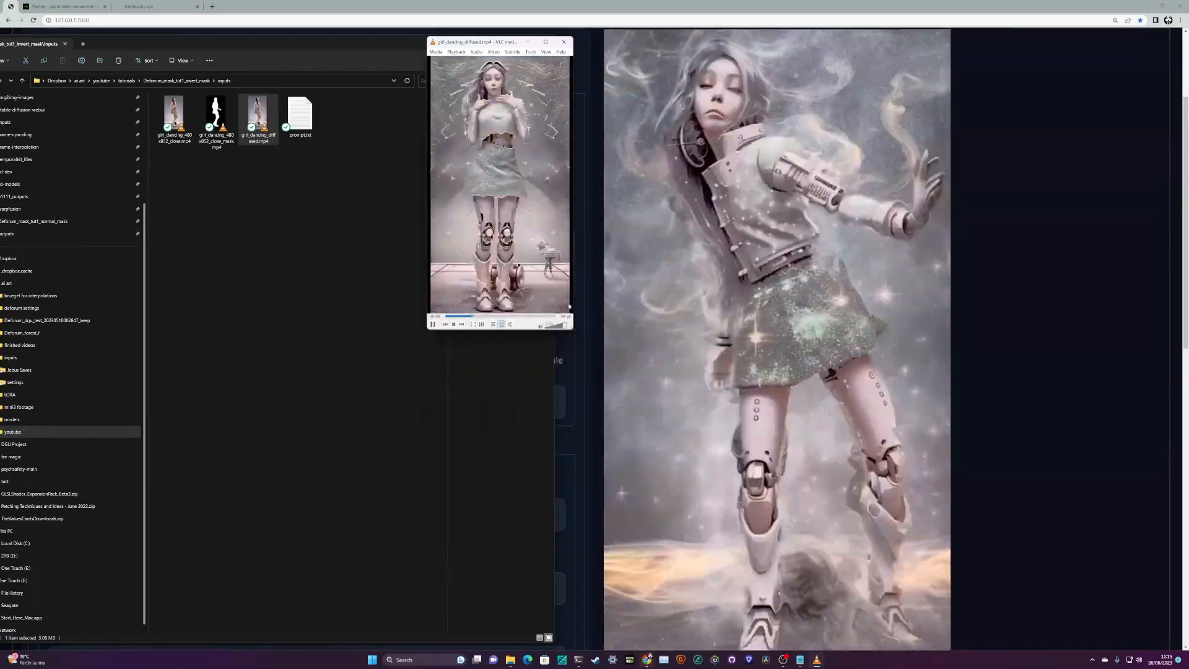
pyautogui.moveTo(572, 329); pyautogui.dragTo(714, 619)
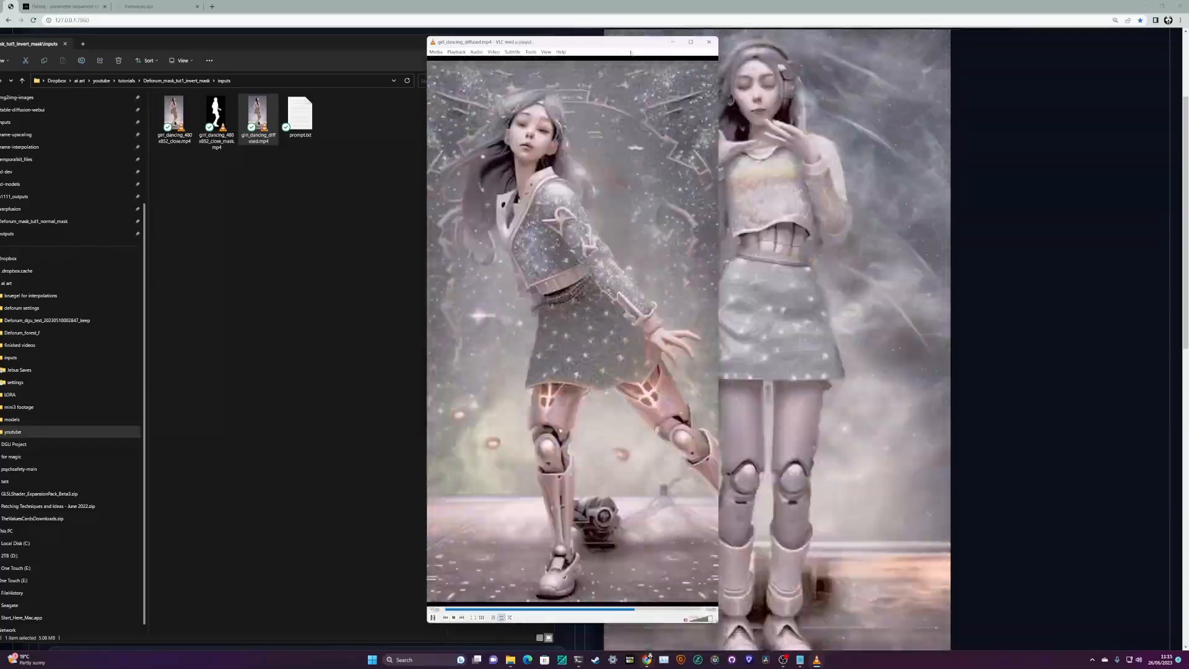
pyautogui.moveTo(624, 45); pyautogui.dragTo(526, 46)
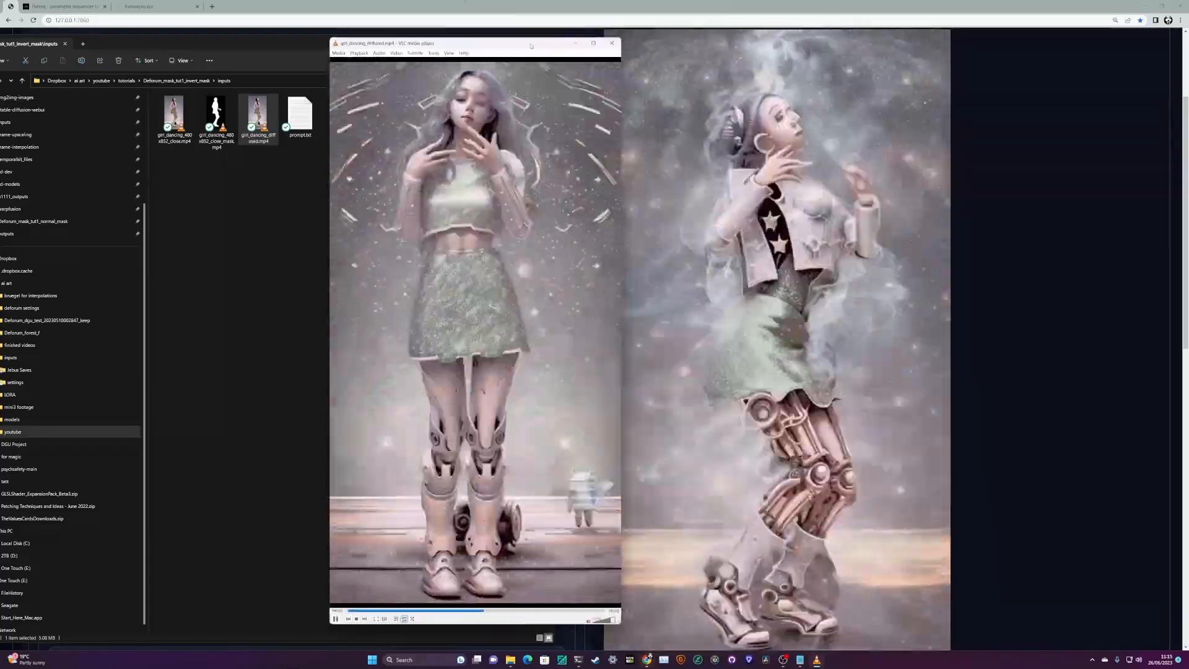